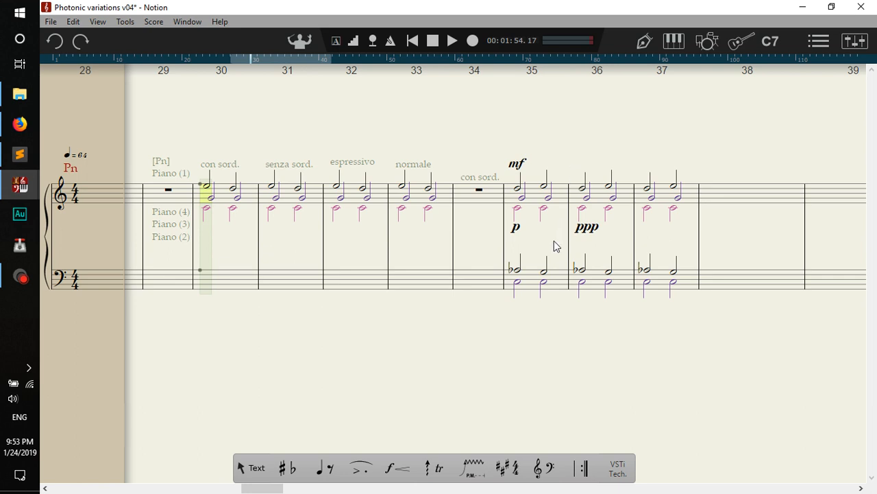
# Step: Play back measure 30, the half-note passage marked con sord
pyautogui.click(228, 199)
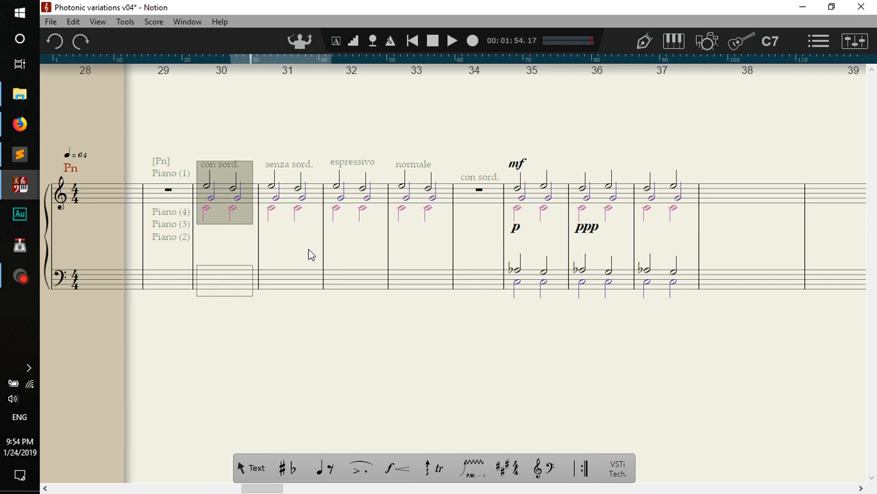
pyautogui.press('space')
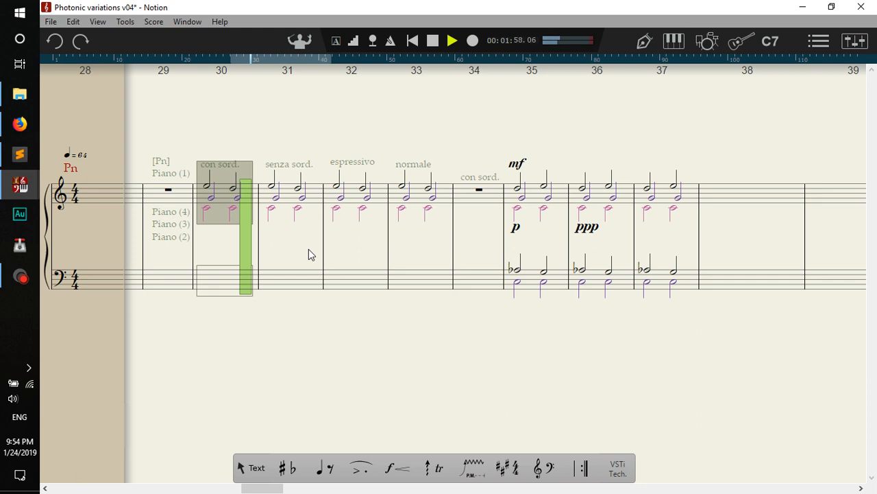
pyautogui.press('space')
pyautogui.click(208, 239)
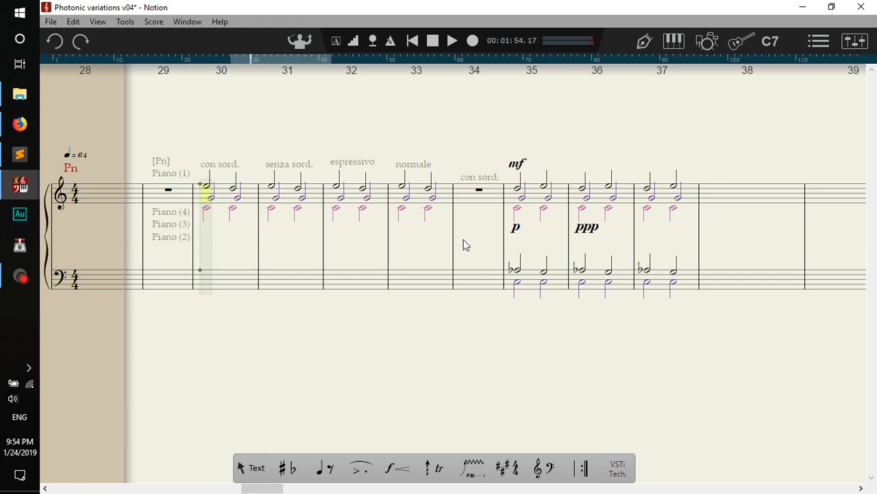
# Step: Play back measure 35 and select its mf dynamic above the treble staff
pyautogui.click(514, 200)
pyautogui.click(538, 187)
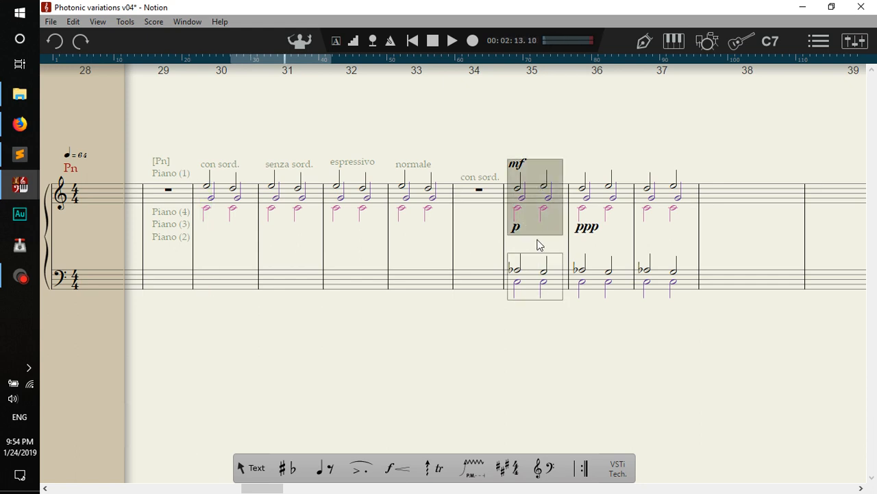
pyautogui.press('space')
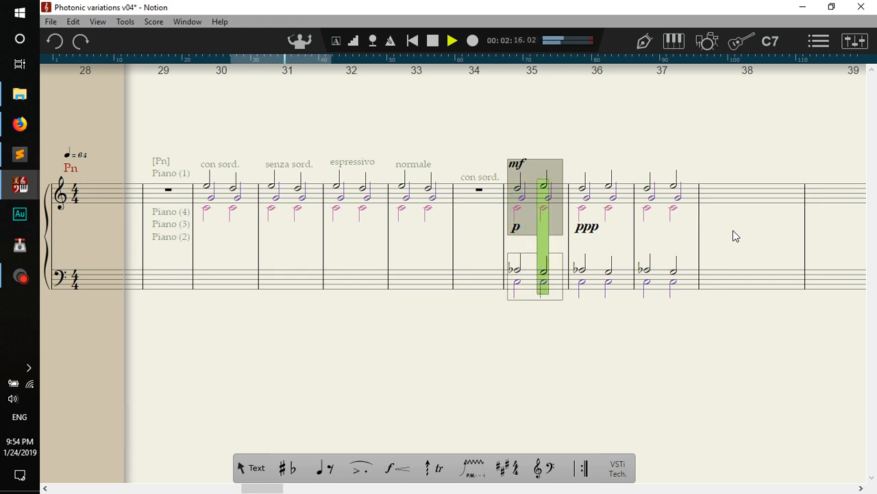
pyautogui.press('space')
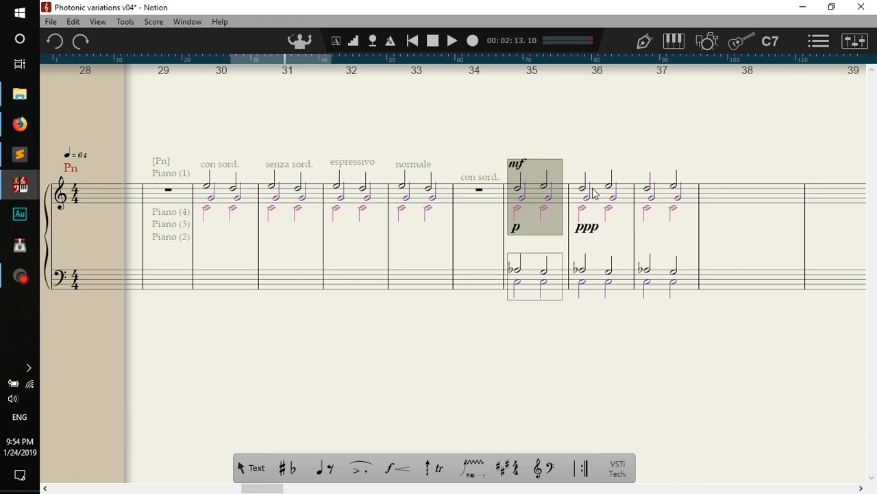
pyautogui.press('space')
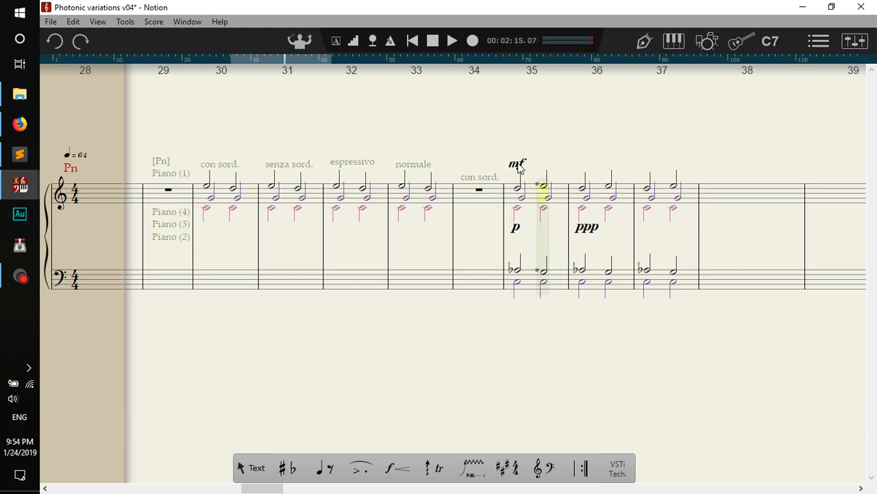
pyautogui.click(519, 167)
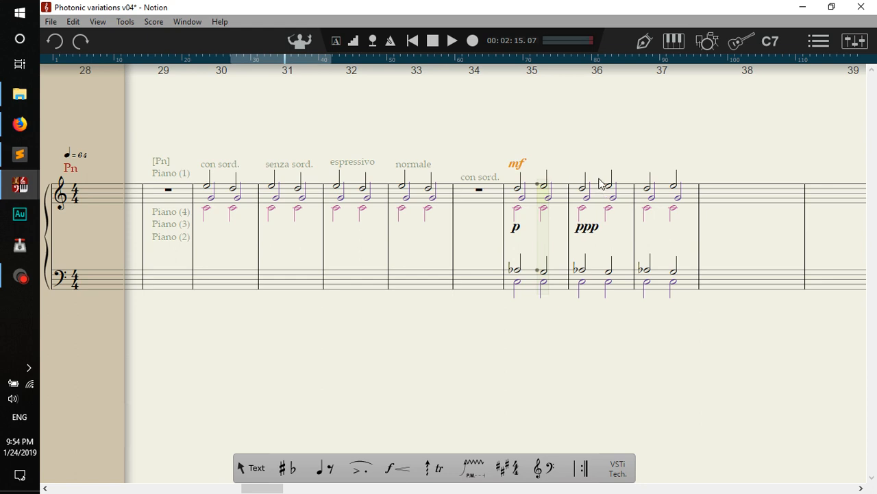
# Step: Play back measure 36 to hear how the piano voices balance
pyautogui.click(600, 184)
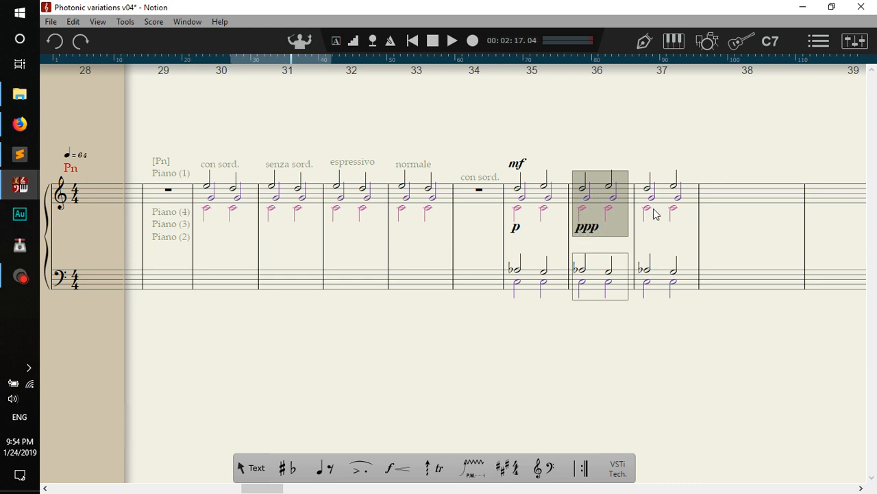
pyautogui.press('space')
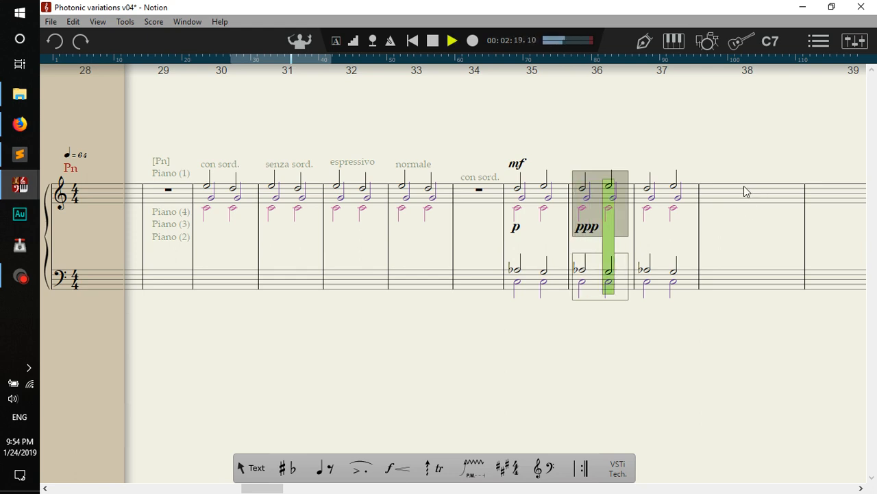
pyautogui.press('space')
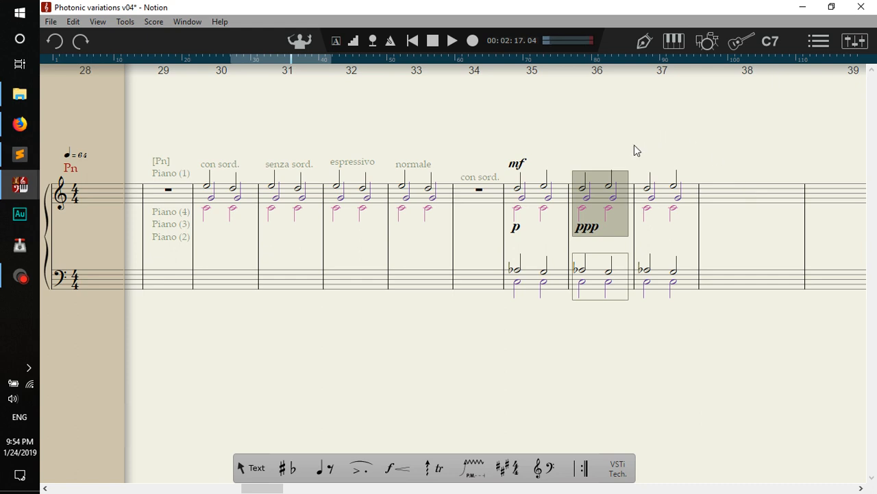
# Step: Add a ppp dynamic above the treble staff at the start of measure 36
pyautogui.click(602, 175)
pyautogui.press('p')
pyautogui.press('p')
pyautogui.press('p')
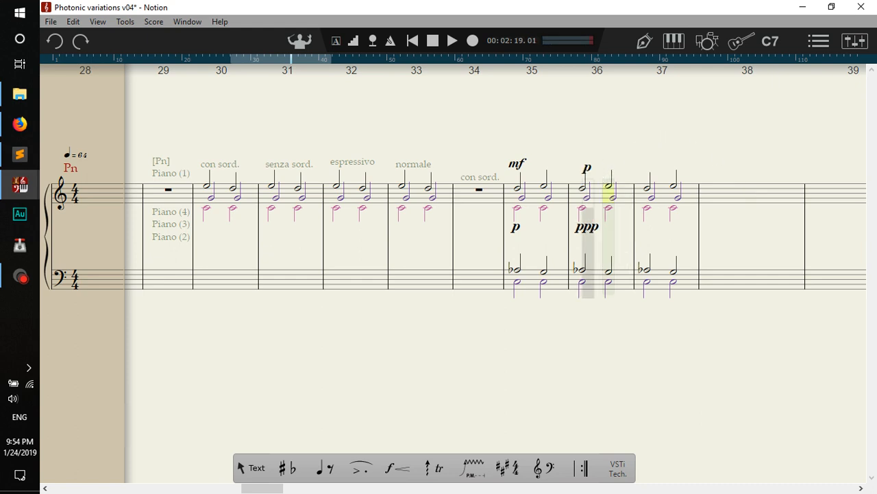
pyautogui.click(587, 170)
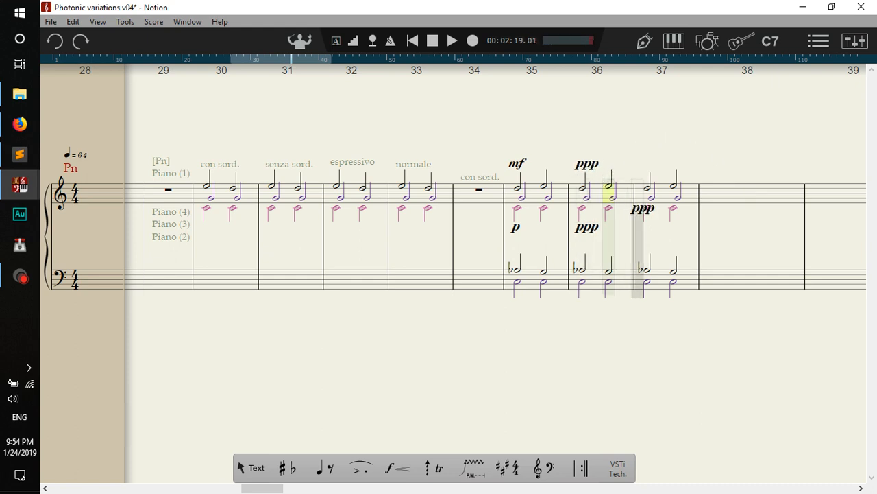
pyautogui.press('Escape')
# Step: Check the upper mf and ppp dynamics in measures 35 and 36, and play back measure 36
pyautogui.click(515, 166)
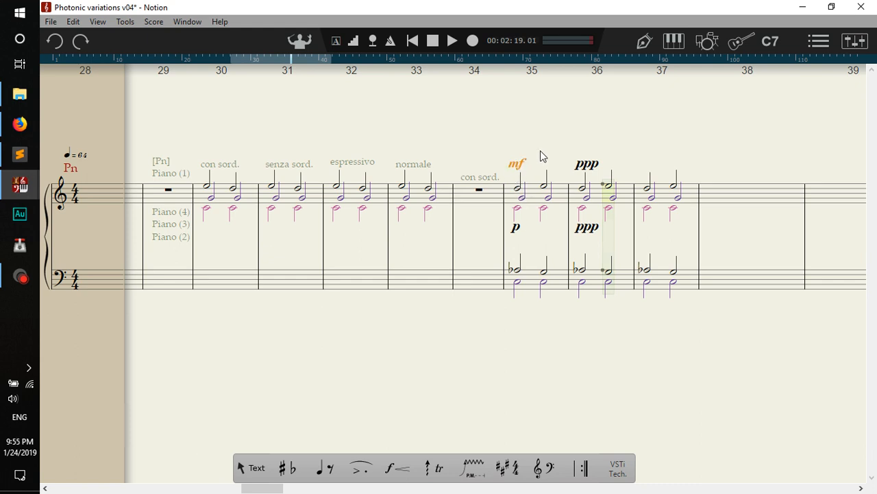
pyautogui.click(590, 166)
pyautogui.click(597, 185)
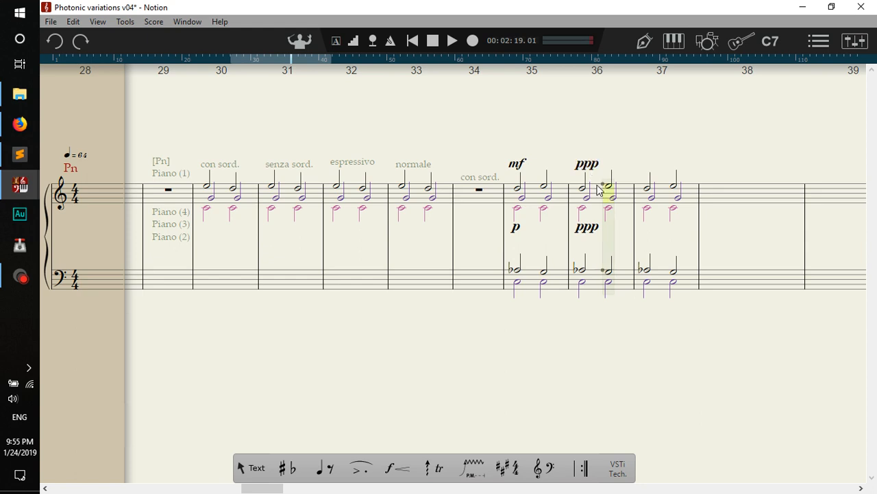
pyautogui.click(597, 191)
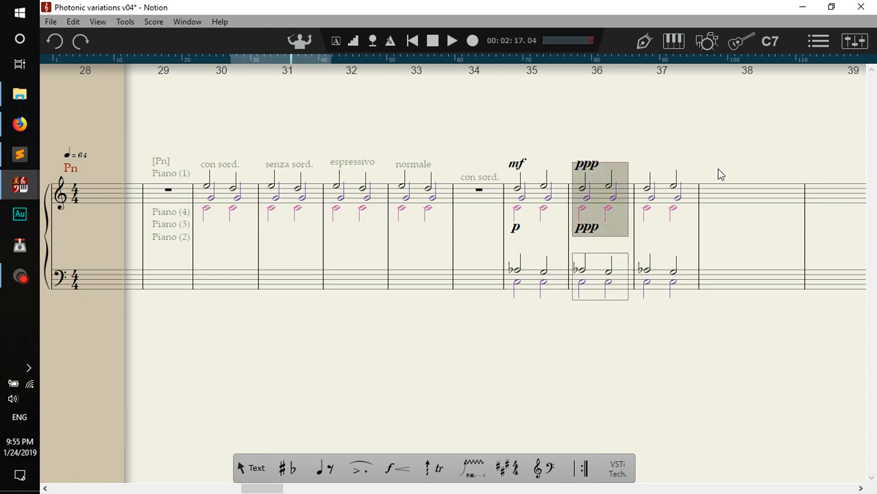
pyautogui.press('space')
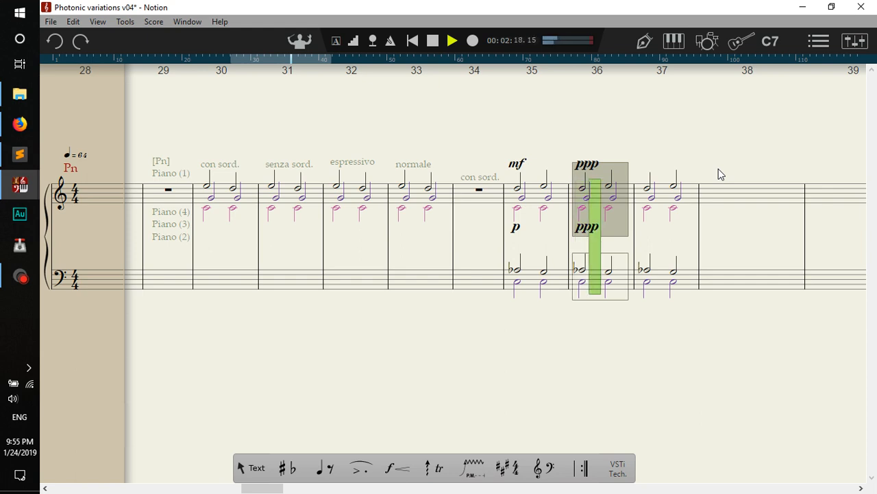
pyautogui.press('space')
# Step: Replace the dynamic above the treble staff in measure 36 with pp and play the measure back
pyautogui.press('p')
pyautogui.press('p')
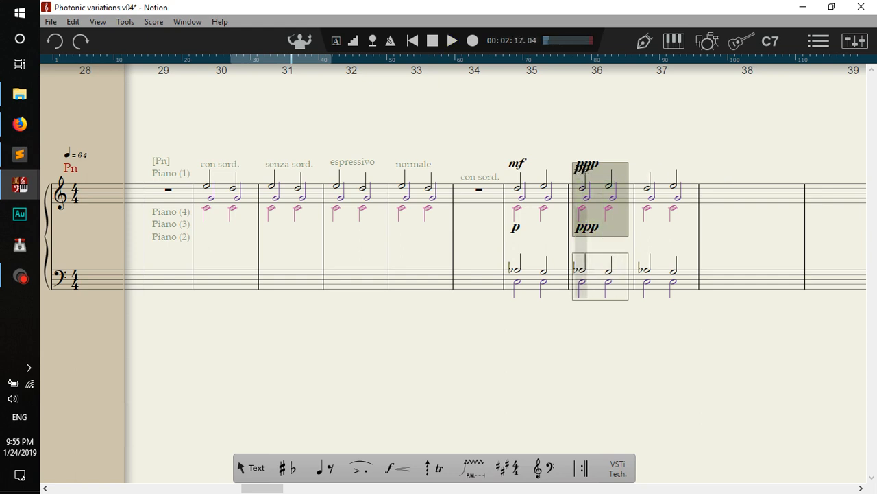
pyautogui.click(581, 169)
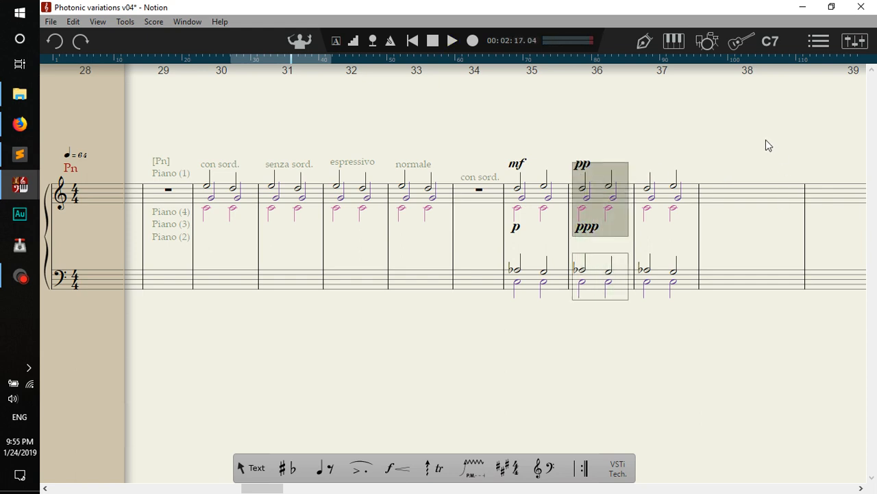
pyautogui.press('space')
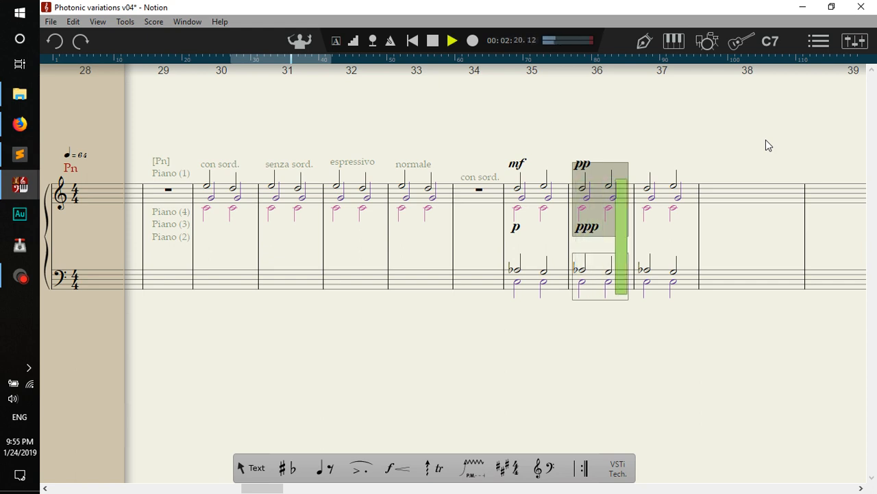
pyautogui.press('space')
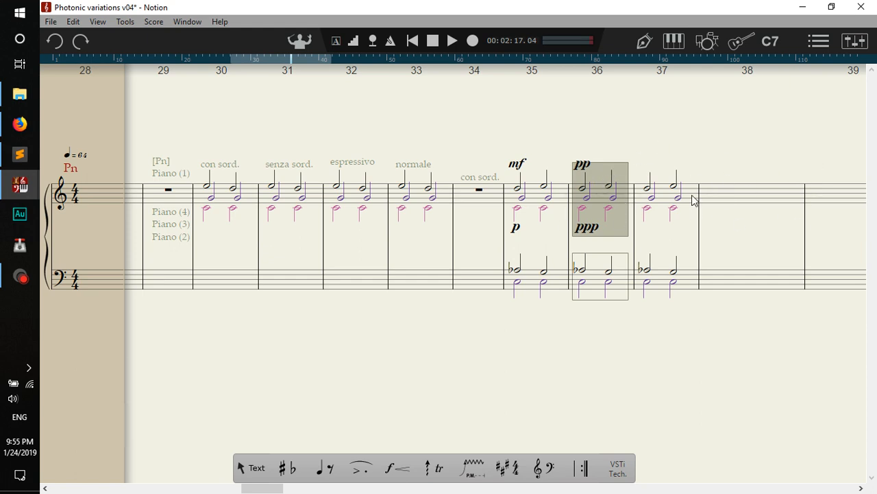
# Step: Add dynamics below the bass staff: f at the start of measure 35 and pp at the start of measure 36
pyautogui.click(660, 281)
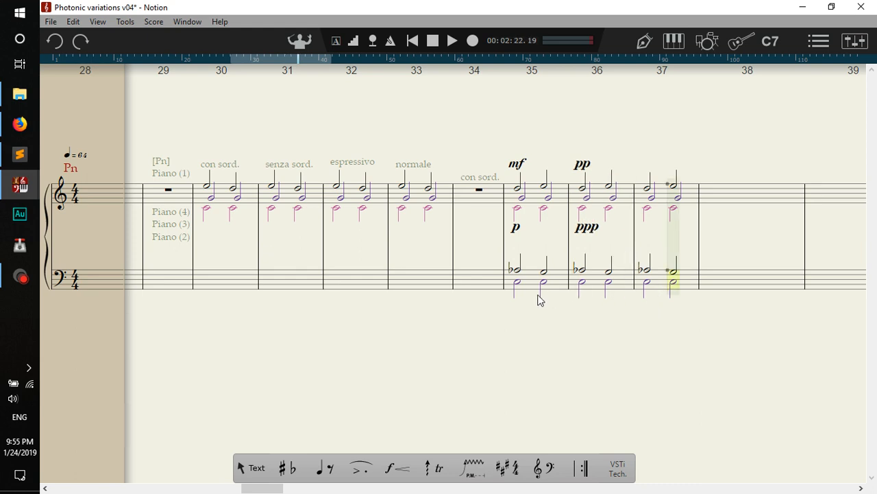
pyautogui.press('f')
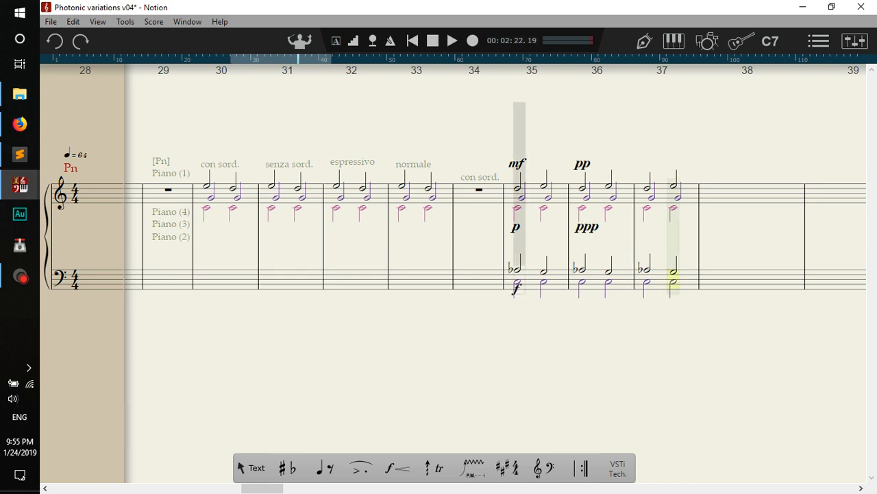
pyautogui.click(514, 306)
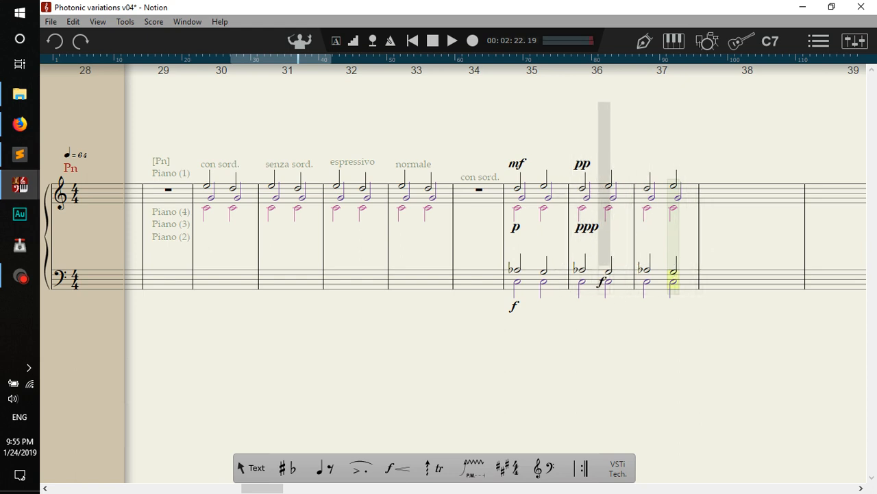
pyautogui.click(579, 299)
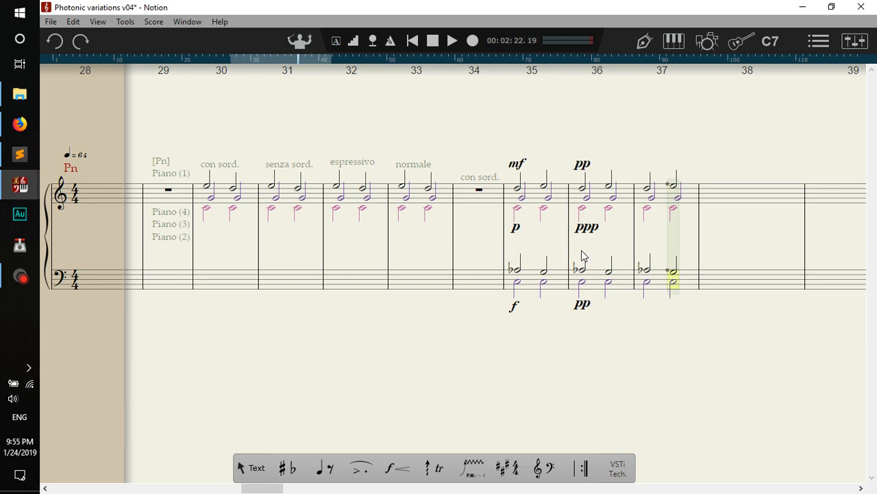
# Step: Hide the mf and pp above the treble staff and the f and pp below the bass staff in measures 35 and 36
pyautogui.click(584, 168)
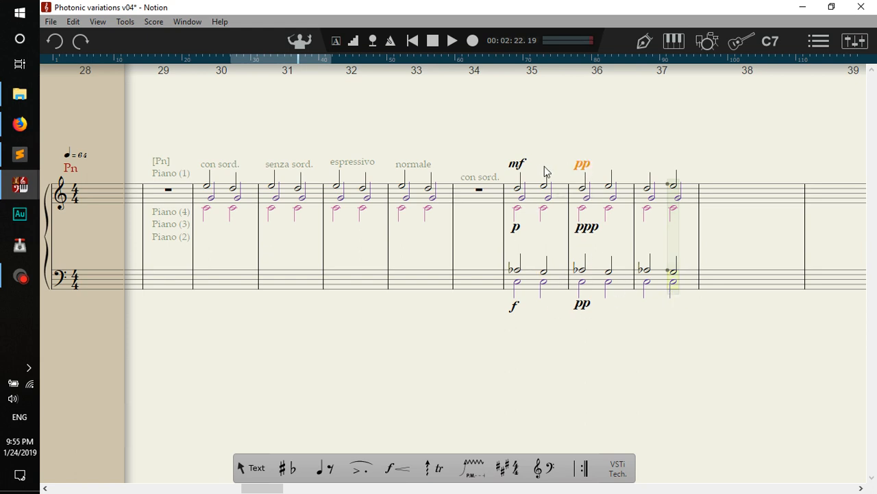
pyautogui.keyDown('ctrl'); pyautogui.click(518, 164); pyautogui.keyUp('ctrl')
pyautogui.keyDown('ctrl'); pyautogui.click(514, 306); pyautogui.keyUp('ctrl')
pyautogui.keyDown('ctrl'); pyautogui.click(588, 311); pyautogui.keyUp('ctrl')
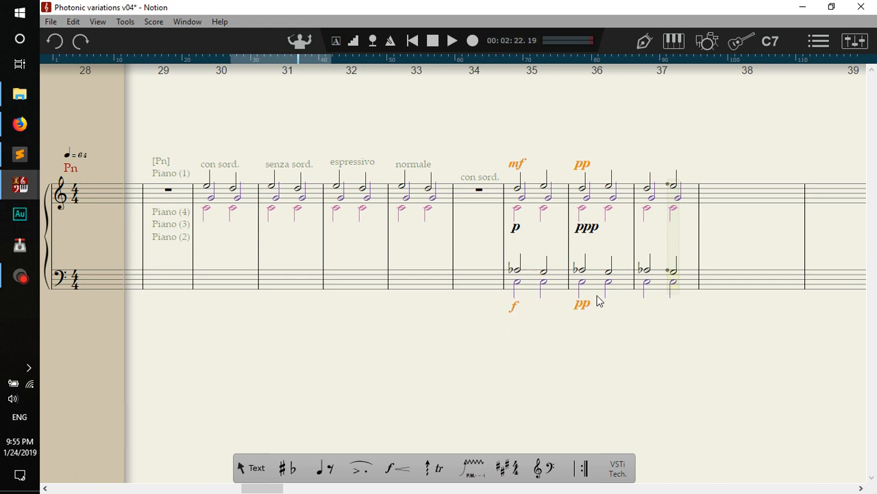
pyautogui.rightClick(619, 238)
pyautogui.moveTo(676, 358)
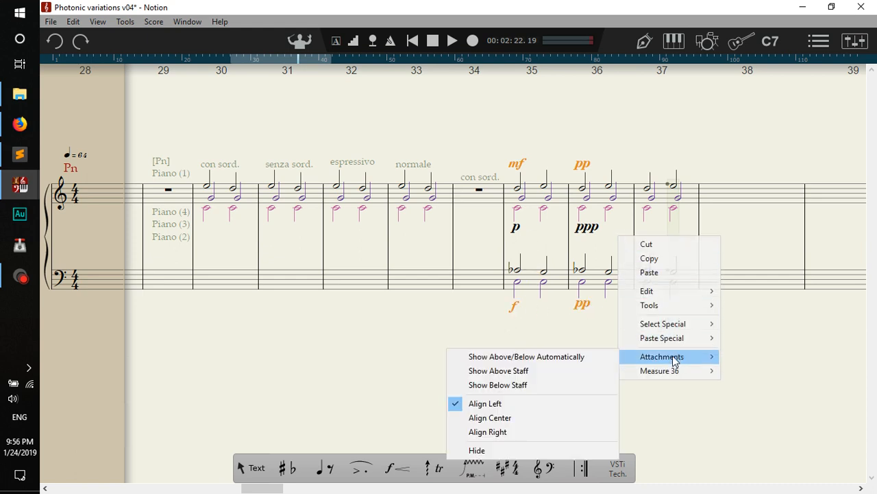
pyautogui.click(552, 436)
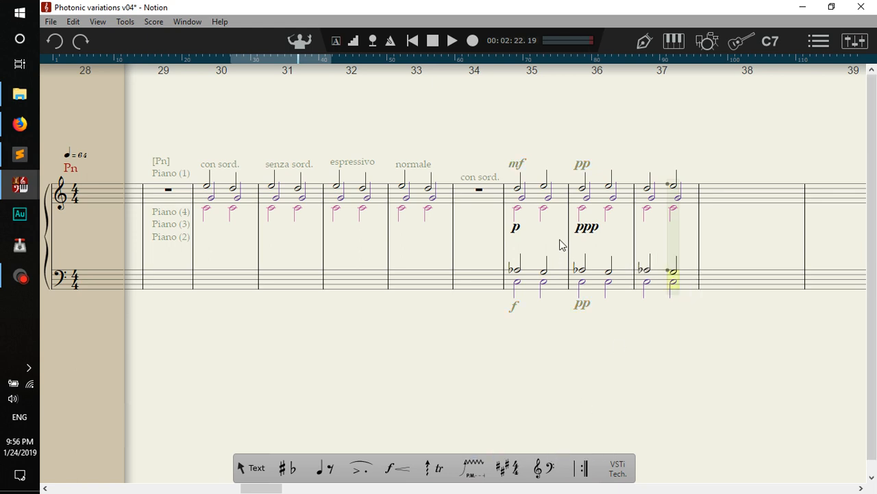
pyautogui.click(548, 245)
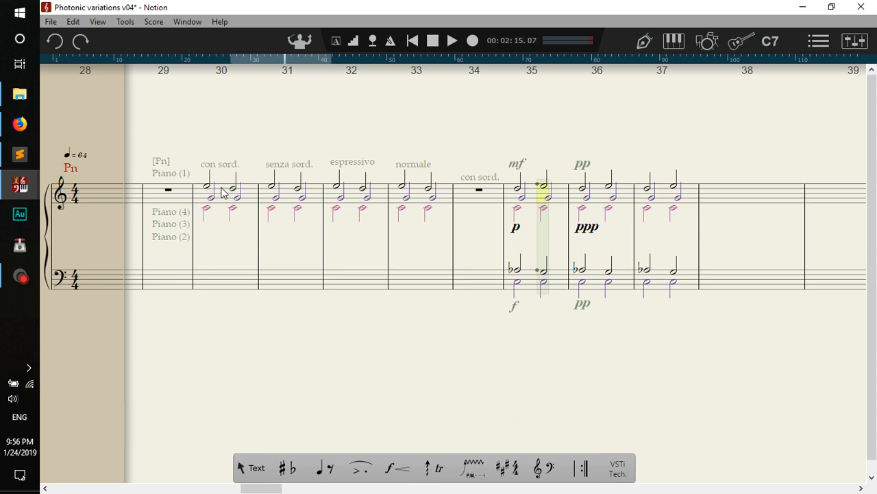
# Step: Examine the con sord., senza sord. and espressivo markings over measures 30 to 32
pyautogui.click(222, 190)
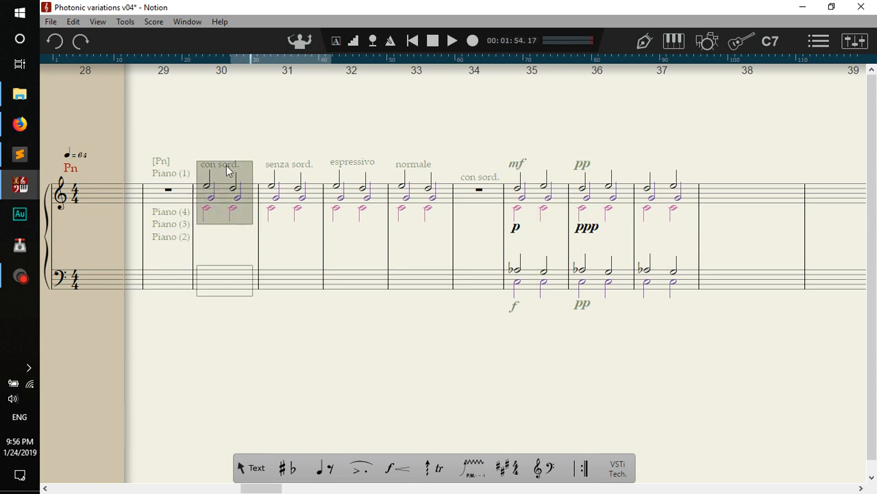
pyautogui.click(230, 186)
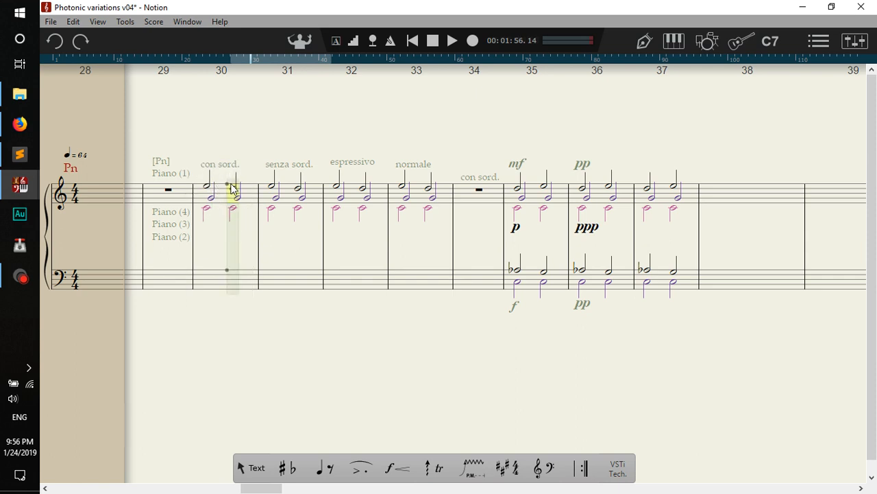
pyautogui.click(288, 188)
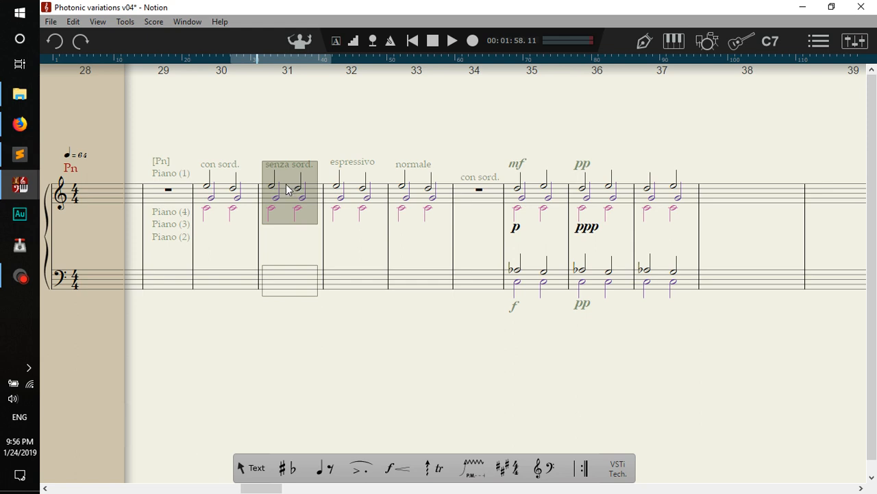
pyautogui.click(350, 187)
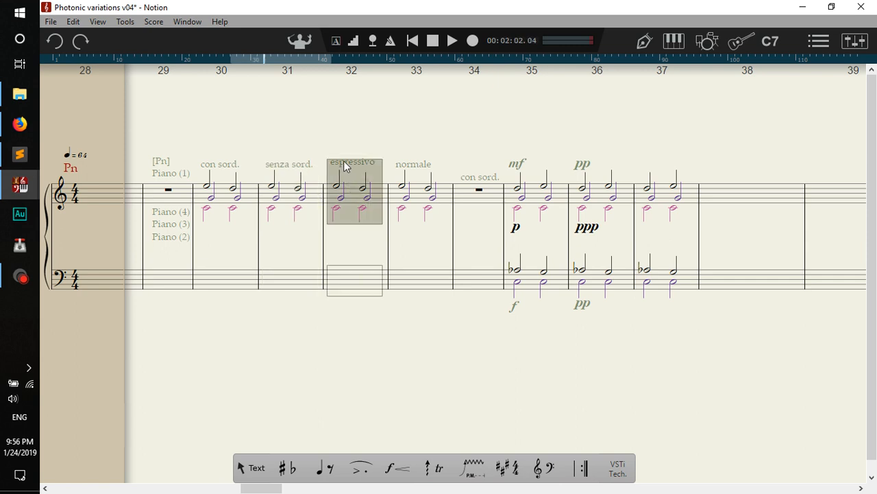
pyautogui.click(345, 166)
pyautogui.click(351, 190)
pyautogui.click(199, 175)
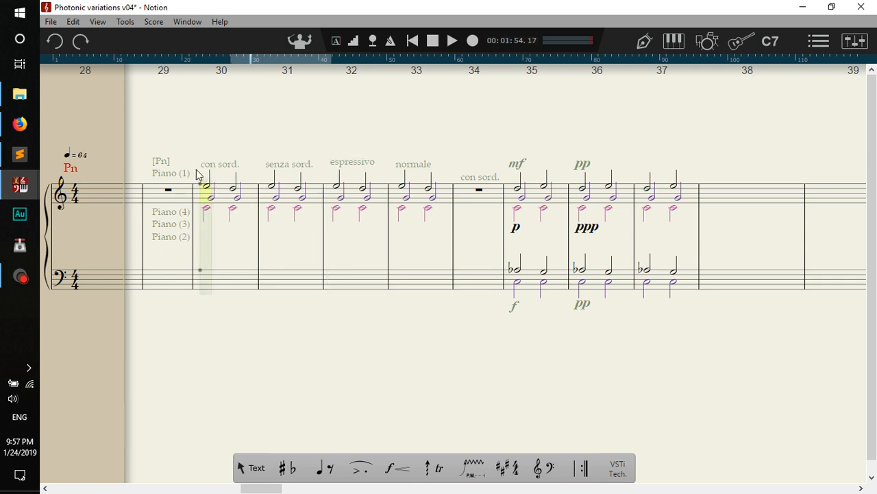
# Step: Play back measures 30 to 32 of the treble staff to compare the con sord., senza sord. and espressivo markings
pyautogui.moveTo(196, 169); pyautogui.dragTo(389, 233)
pyautogui.press('space')
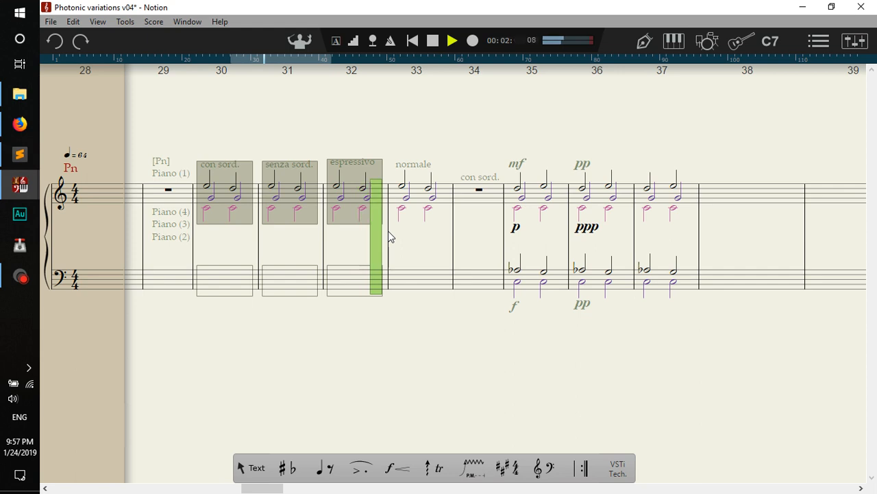
pyautogui.press('space')
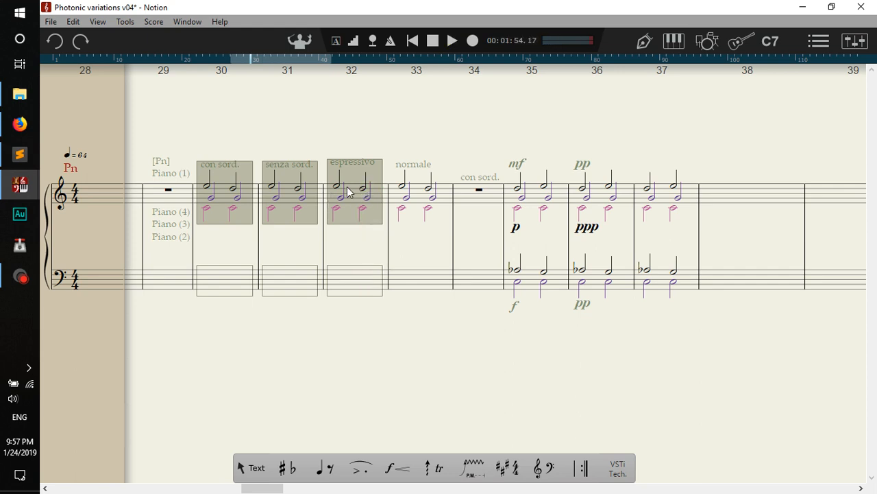
pyautogui.click(356, 250)
pyautogui.press('space')
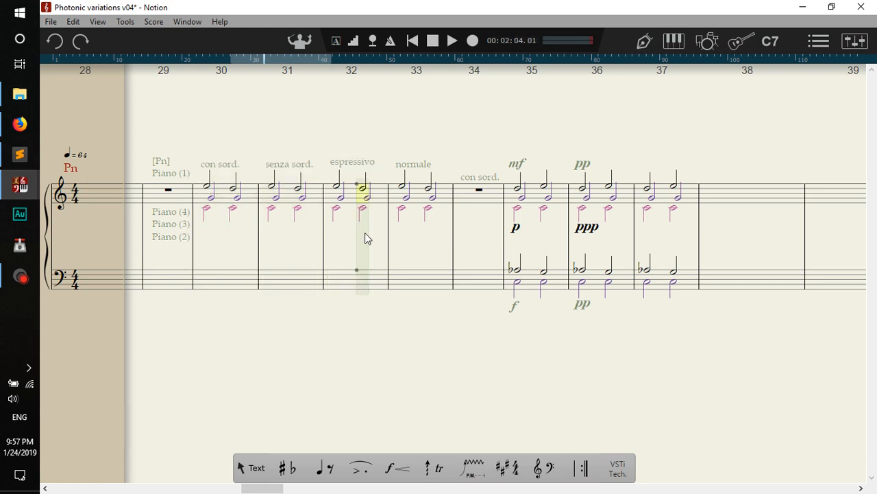
# Step: Switch to the Pn rules window and examine the Dynamic change options of the voice 1 and espressivo rules
pyautogui.hotkey('alt', 'Tab')
pyautogui.hotkey('alt', 'Tab')
pyautogui.hotkey('alt', 'Tab')
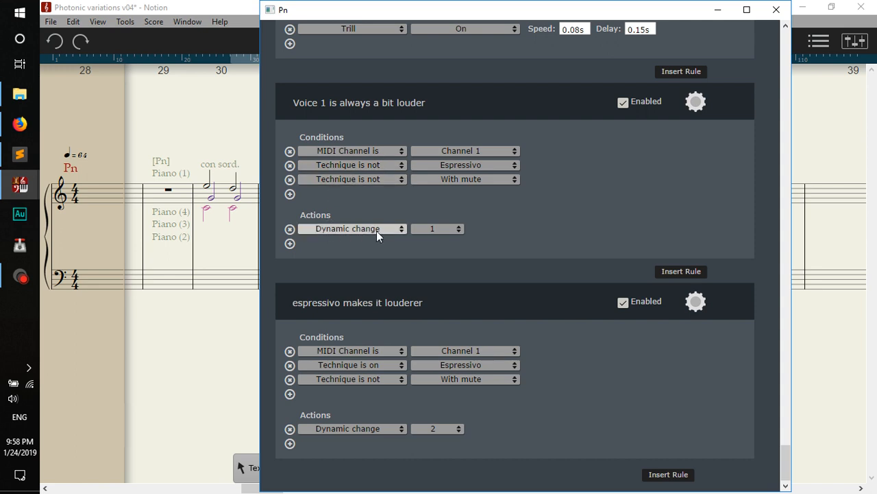
pyautogui.click(422, 230)
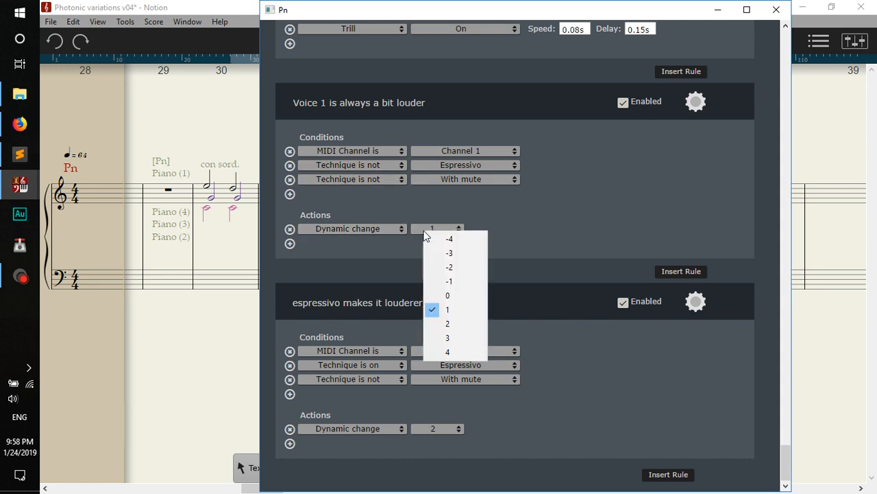
pyautogui.click(511, 239)
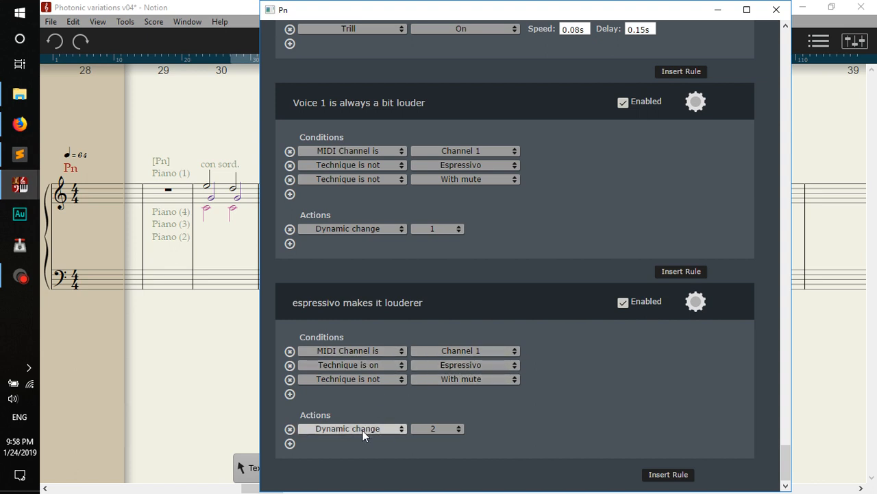
pyautogui.click(439, 431)
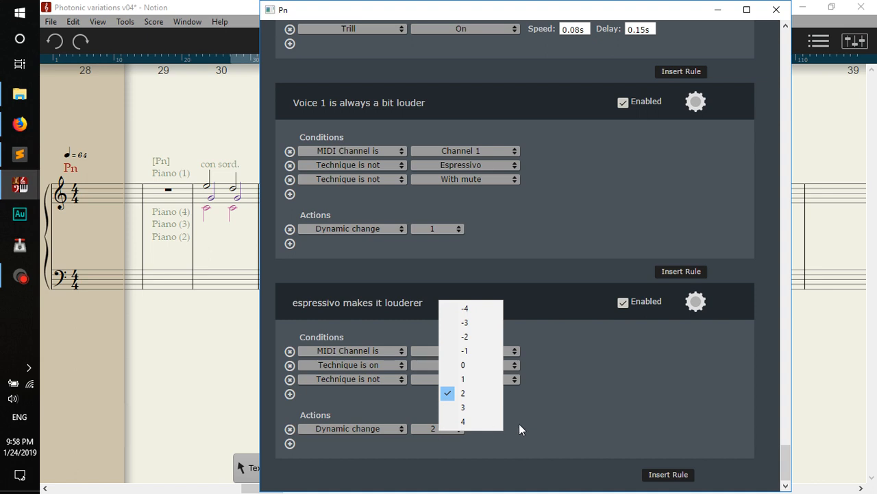
pyautogui.click(563, 418)
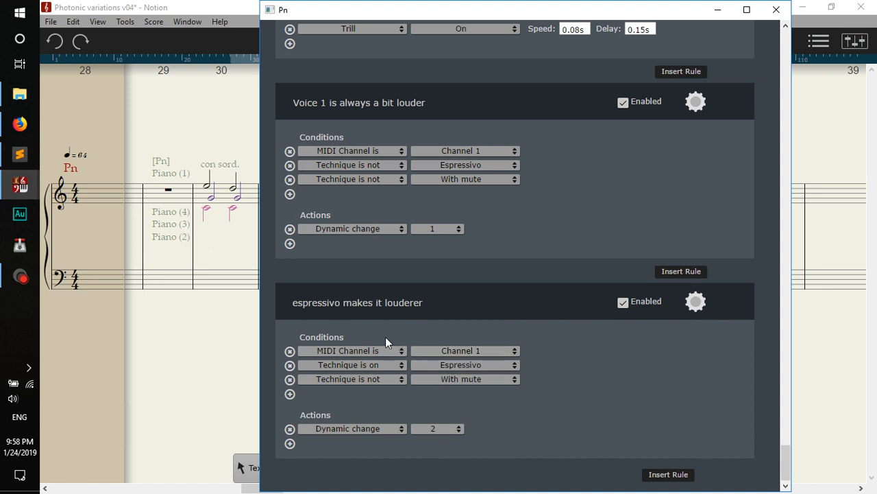
pyautogui.click(228, 247)
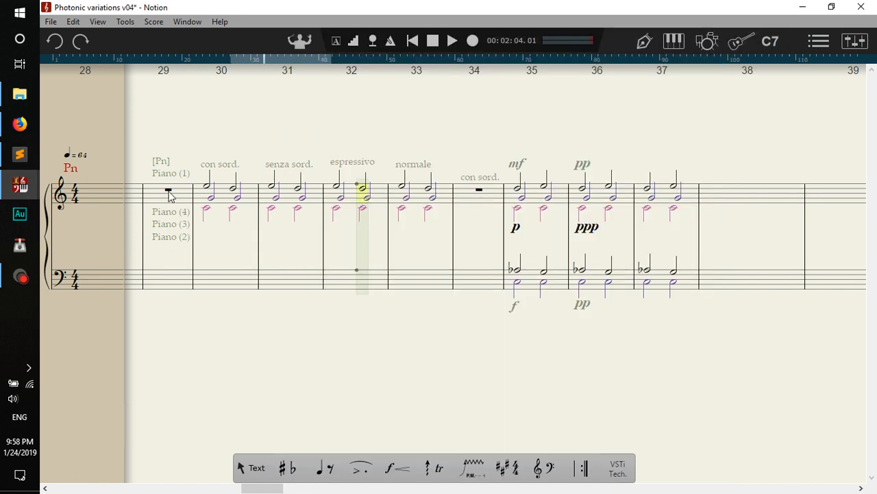
# Step: Delete the contents of measure 29, including its rest, the [Pn] rule marking and the four Piano channel markings
pyautogui.click(145, 154)
pyautogui.moveTo(159, 195); pyautogui.dragTo(193, 247)
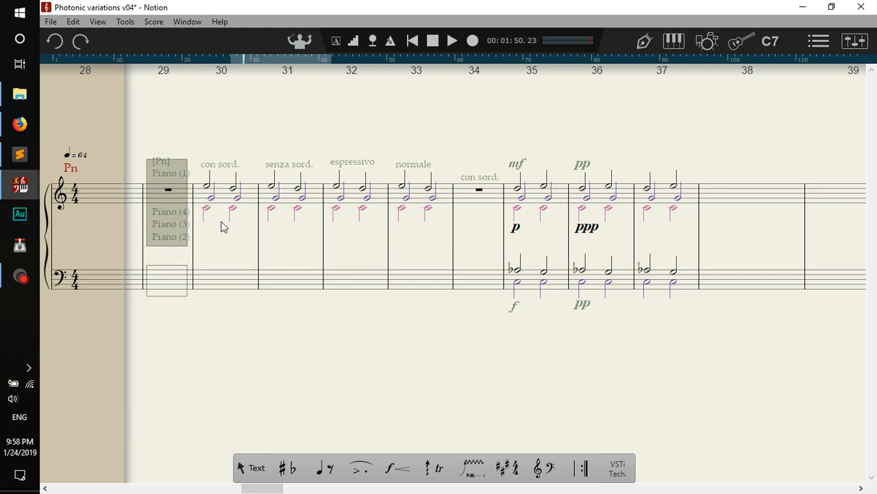
pyautogui.press('Delete')
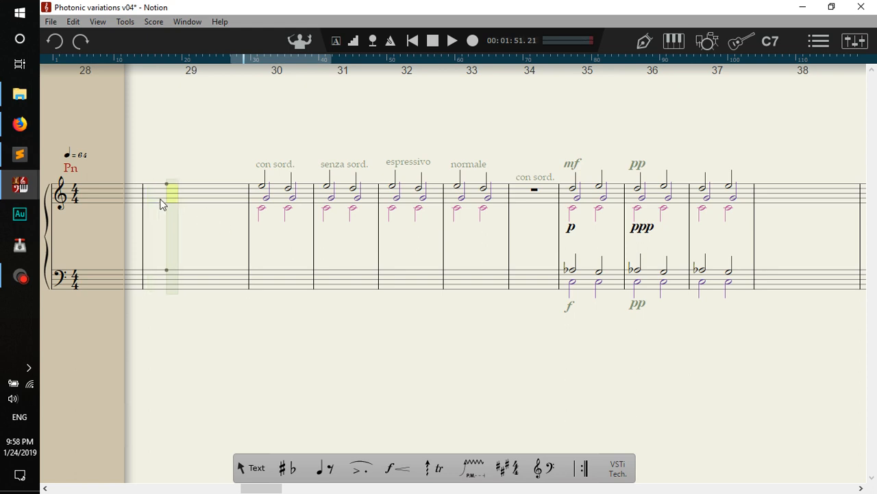
# Step: Insert the Pn rule set for all voices above the treble staff in measure 29
pyautogui.hotkey('ctrl', 'r')
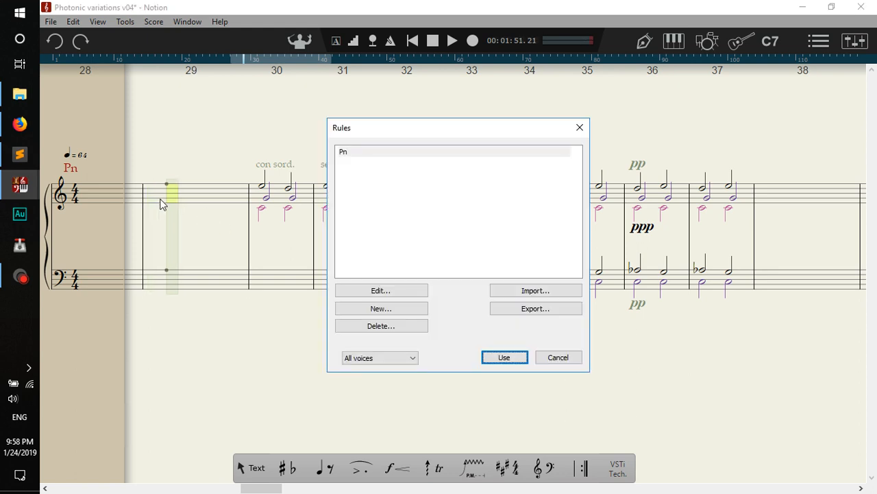
pyautogui.click(399, 151)
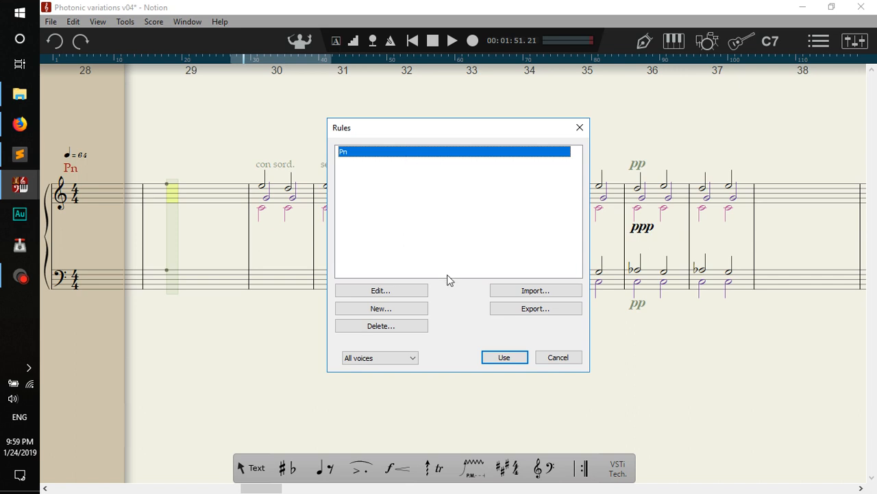
pyautogui.click(517, 357)
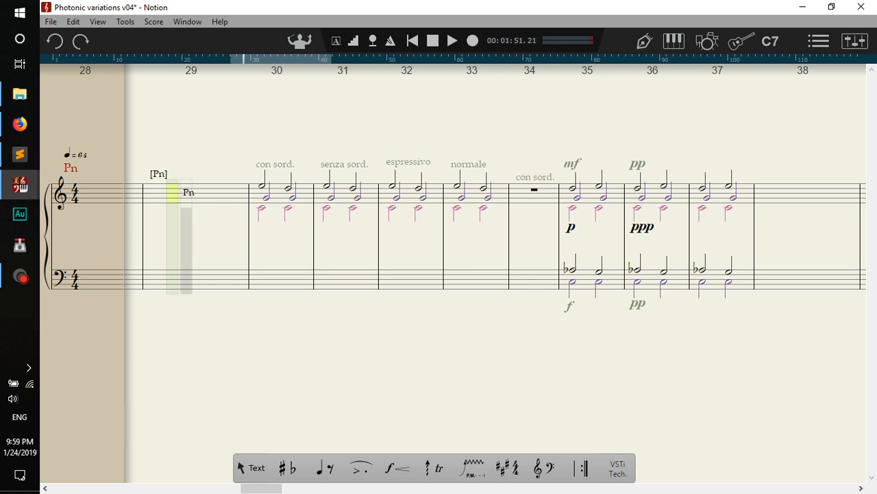
pyautogui.click(157, 176)
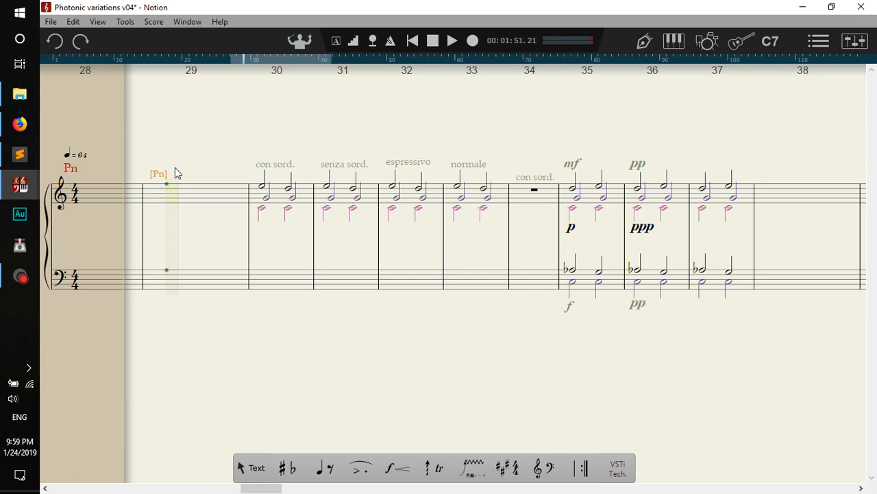
pyautogui.click(173, 172)
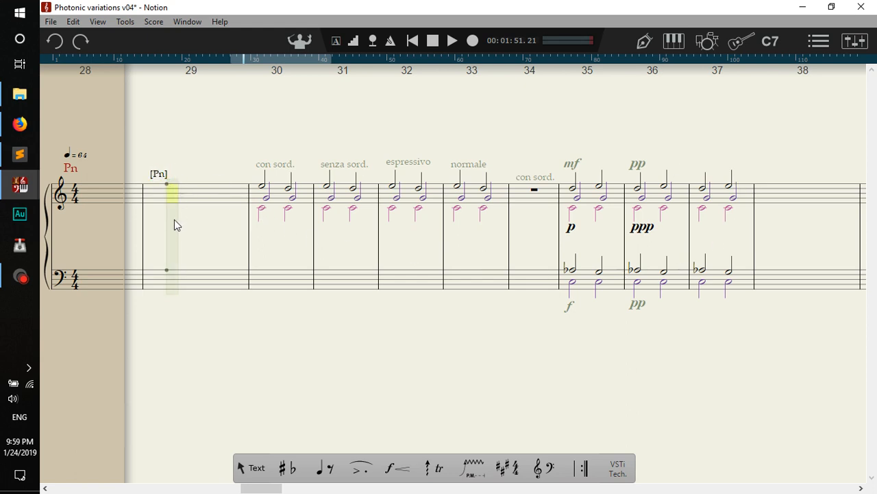
# Step: Review the MIDI Channel conditions in the Pn rules window and return to the start of measure 29
pyautogui.click(155, 203)
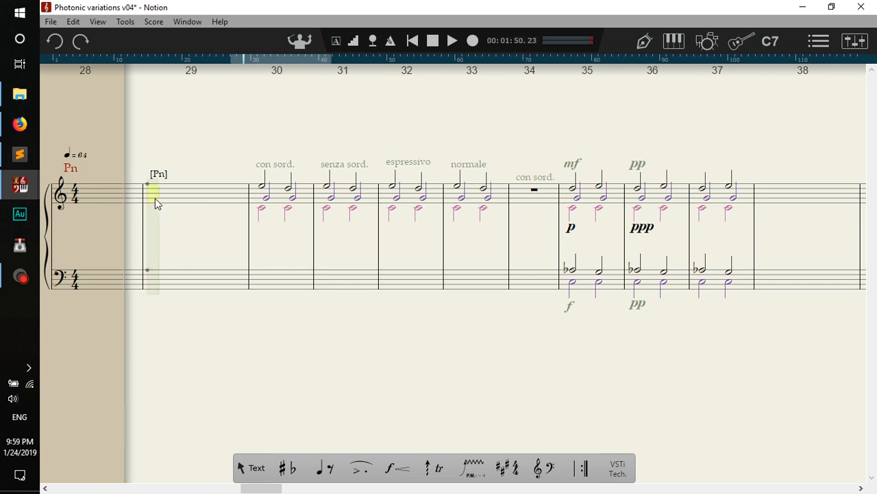
pyautogui.hotkey('alt', 'Tab')
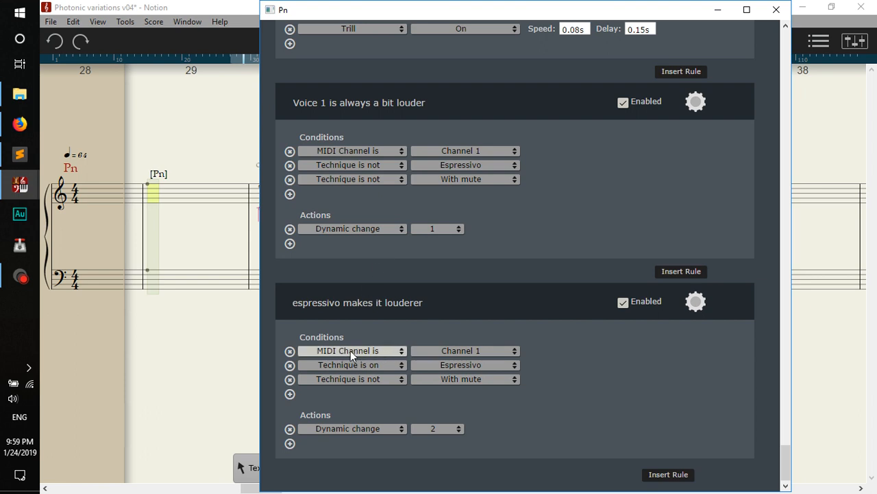
pyautogui.click(157, 198)
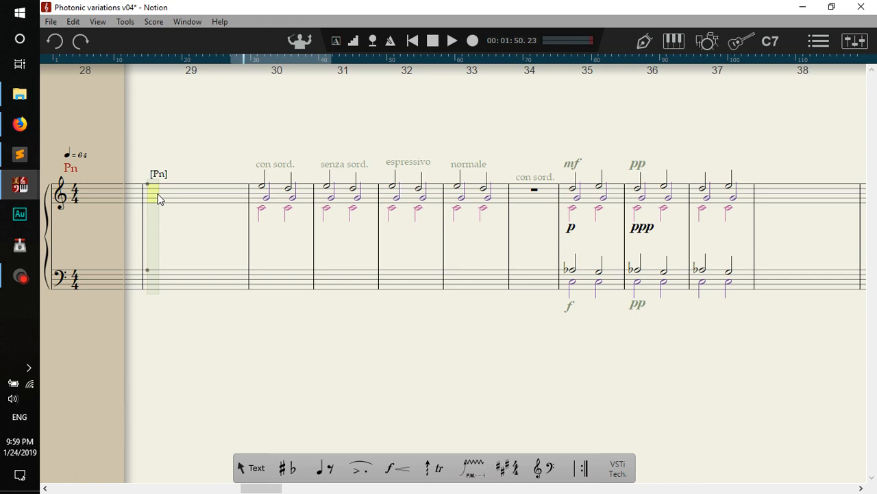
# Step: Create a Piano instrument change for measure 29 that assigns staff voice 1 to channel 1
pyautogui.doubleClick(157, 197)
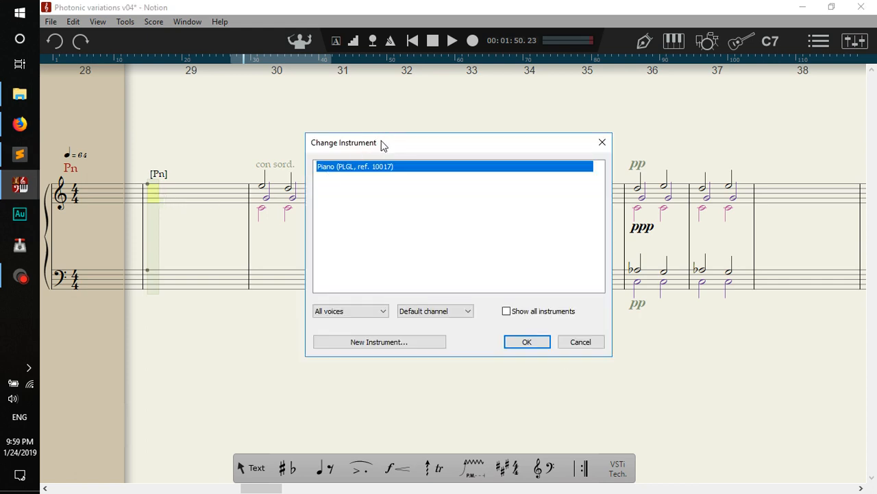
pyautogui.click(366, 310)
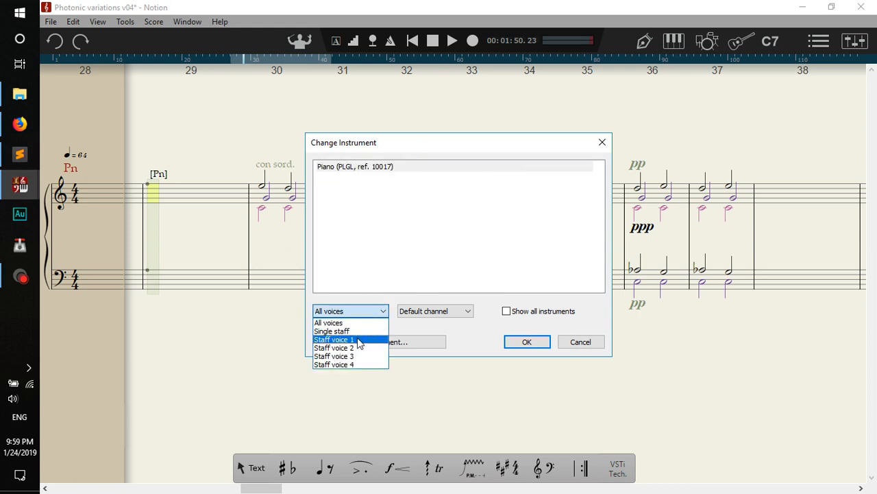
pyautogui.click(358, 340)
pyautogui.click(439, 312)
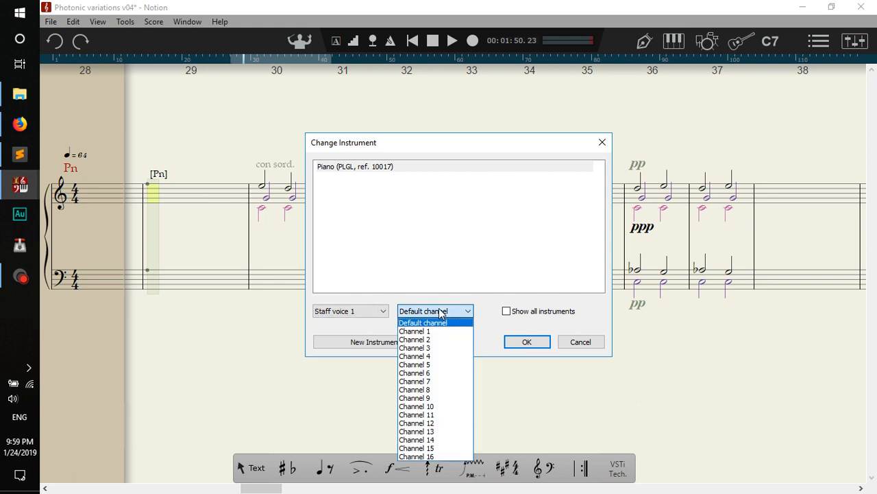
pyautogui.click(441, 331)
pyautogui.click(537, 342)
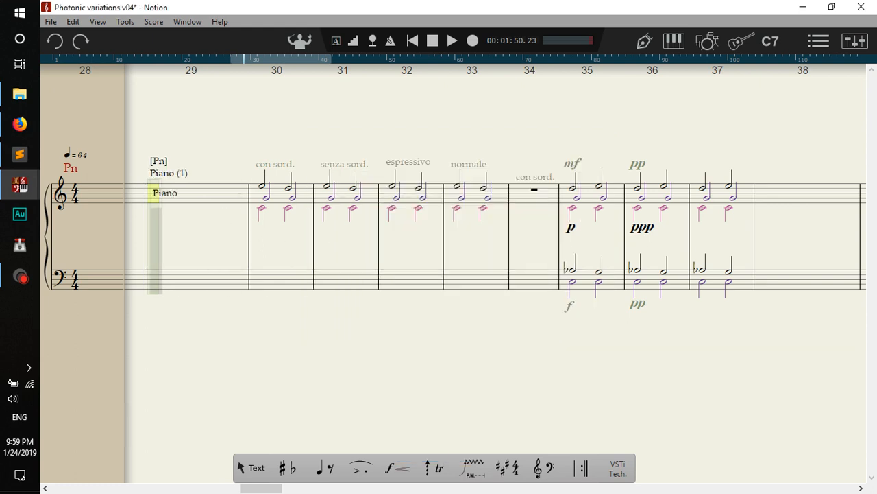
# Step: Create a second Piano instrument change for measure 29 that assigns staff voice 2 to channel 2
pyautogui.doubleClick(155, 197)
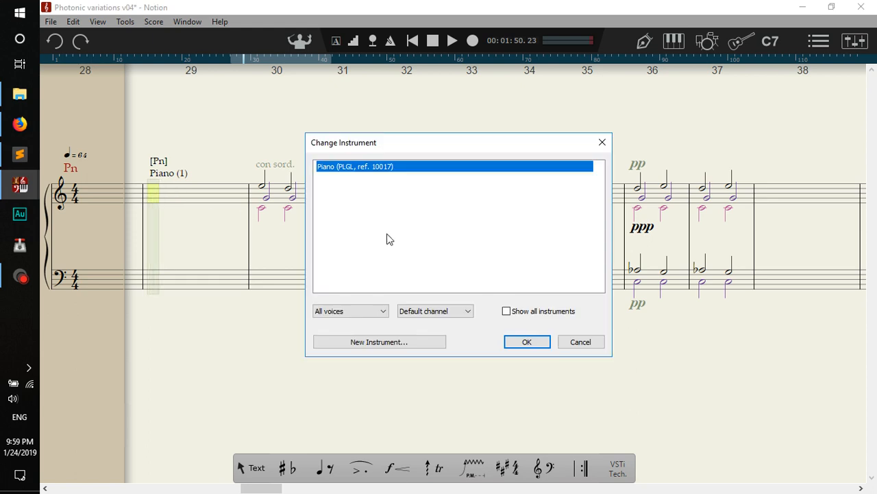
pyautogui.click(372, 310)
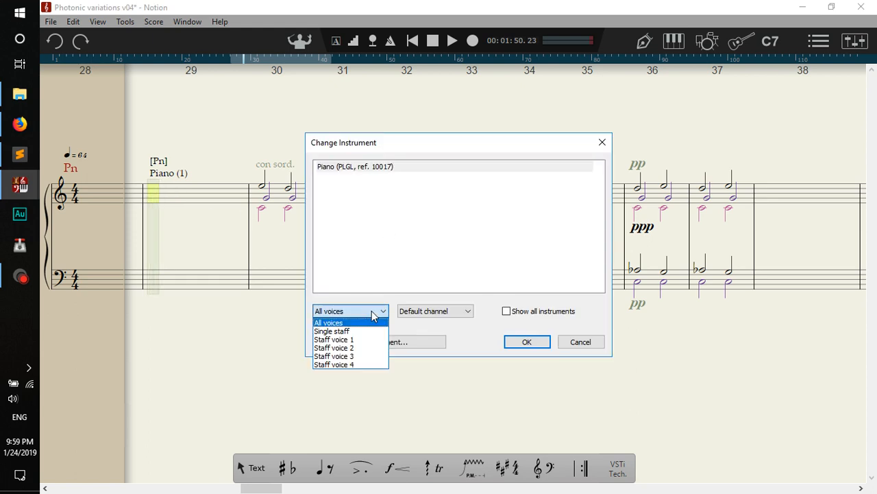
pyautogui.click(363, 348)
pyautogui.click(425, 310)
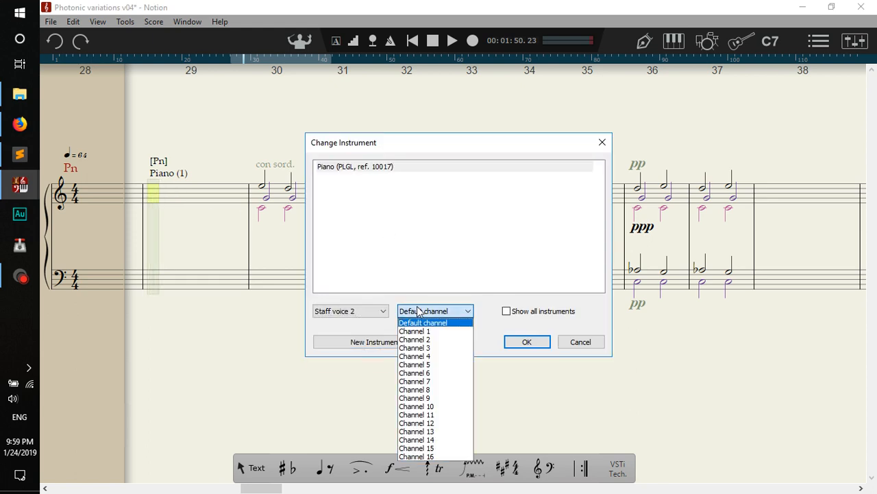
pyautogui.click(437, 341)
pyautogui.click(521, 344)
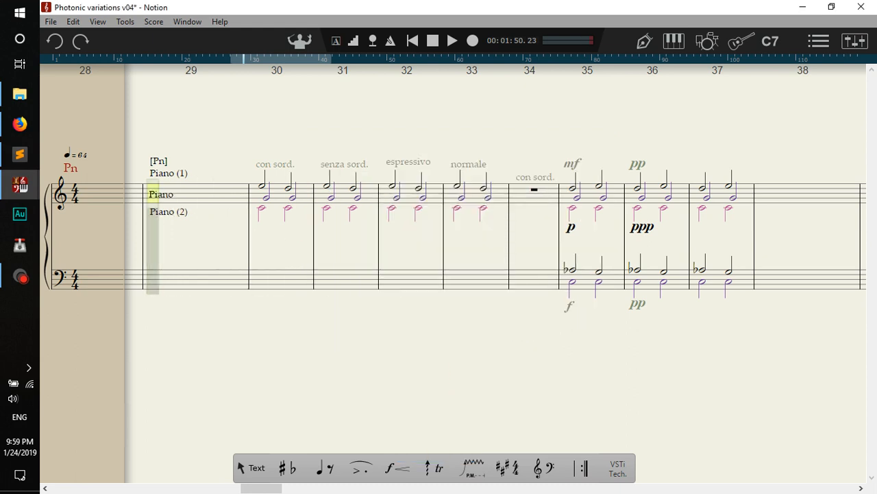
# Step: Add a third Piano instrument change at the start of measure 29, assigning staff voice 3 to channel 3
pyautogui.doubleClick(152, 195)
pyautogui.click(362, 311)
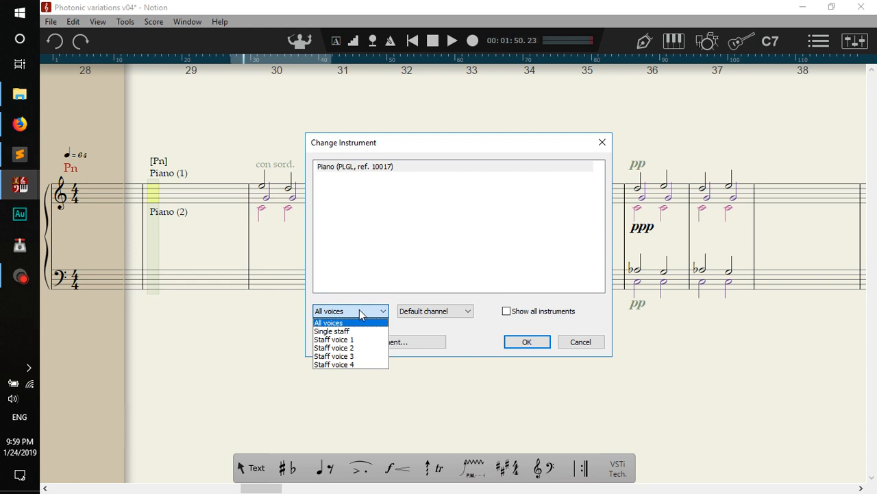
pyautogui.click(353, 356)
pyautogui.click(418, 310)
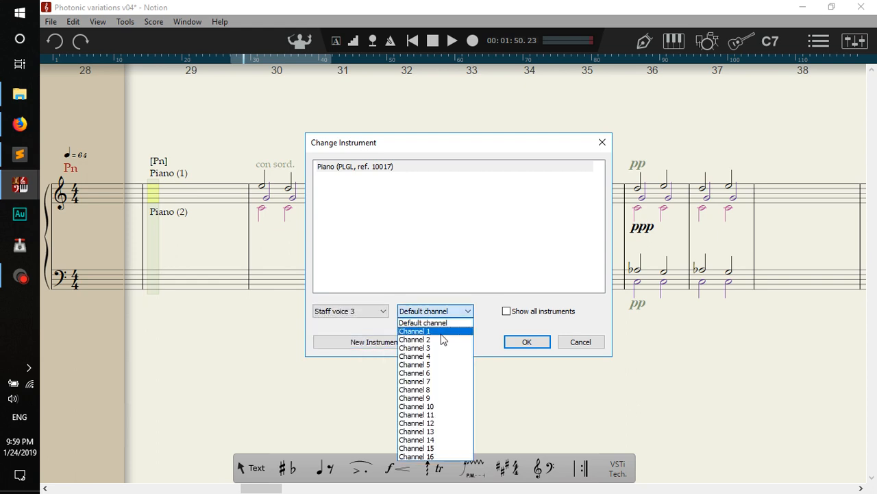
pyautogui.click(439, 348)
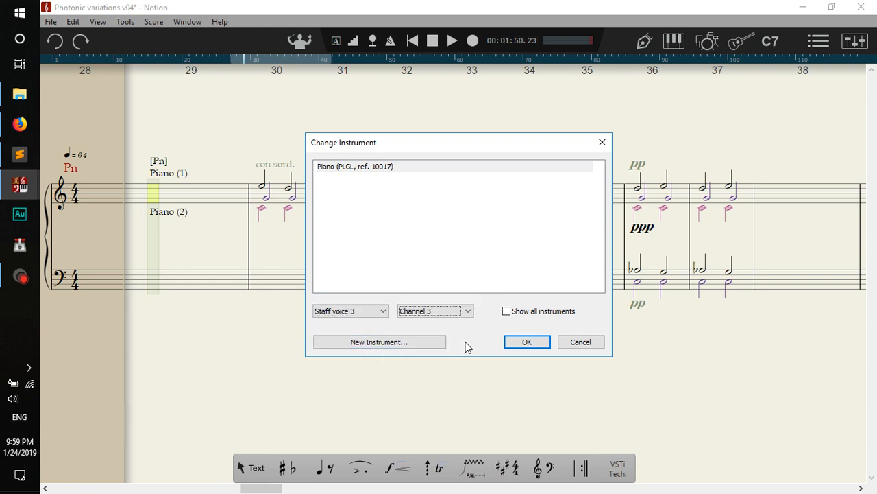
pyautogui.click(526, 342)
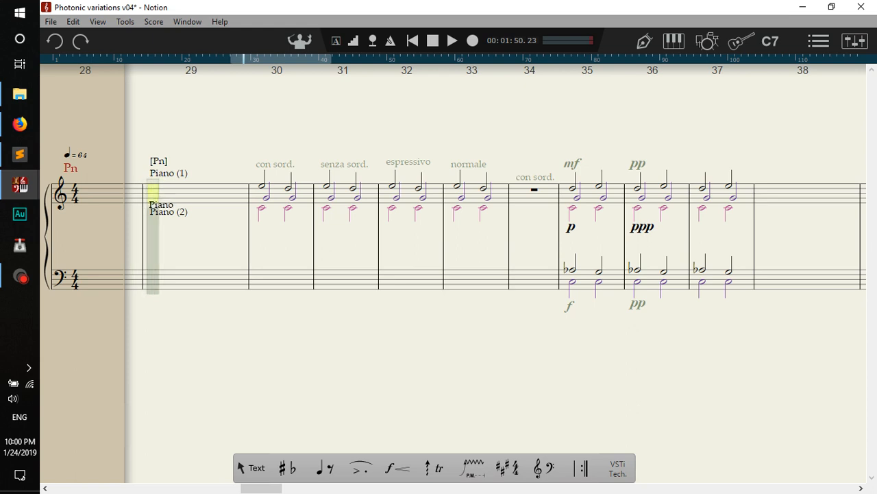
pyautogui.click(149, 208)
# Step: Add a fourth Piano instrument change at the start of measure 29, assigning staff voice 4 to channel 4
pyautogui.hotkey('shift', 'i')
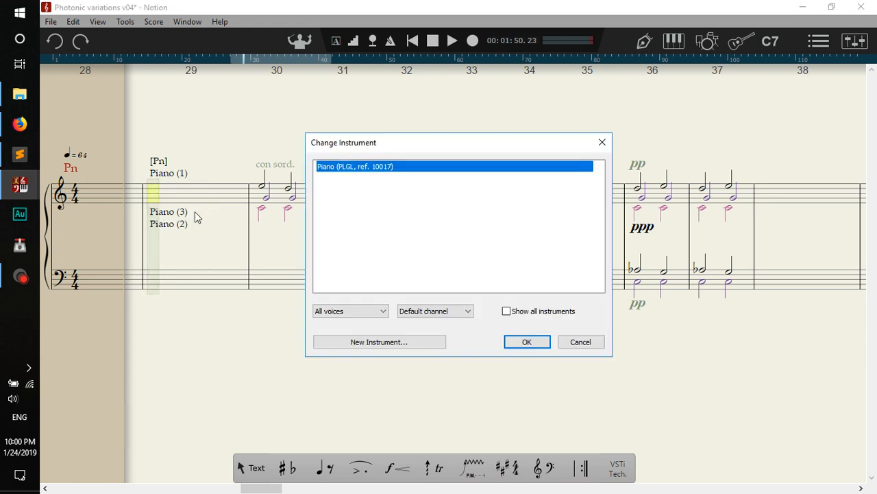
pyautogui.click(361, 310)
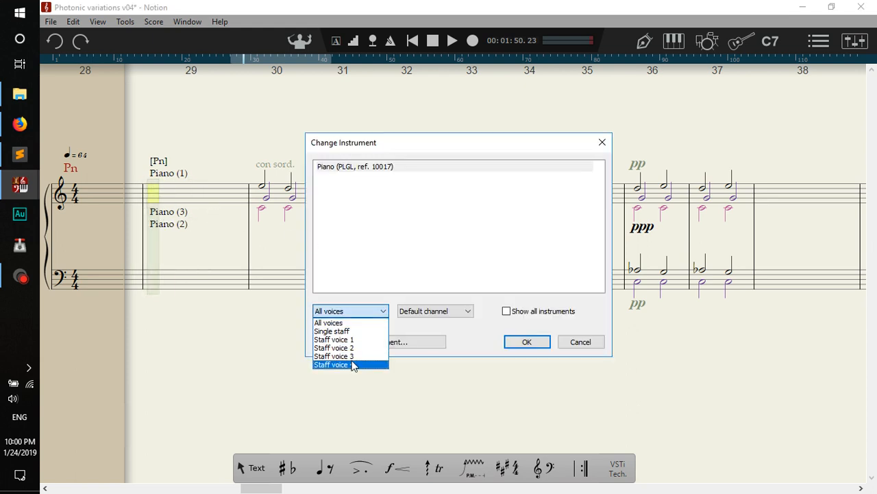
pyautogui.click(353, 365)
pyautogui.click(442, 312)
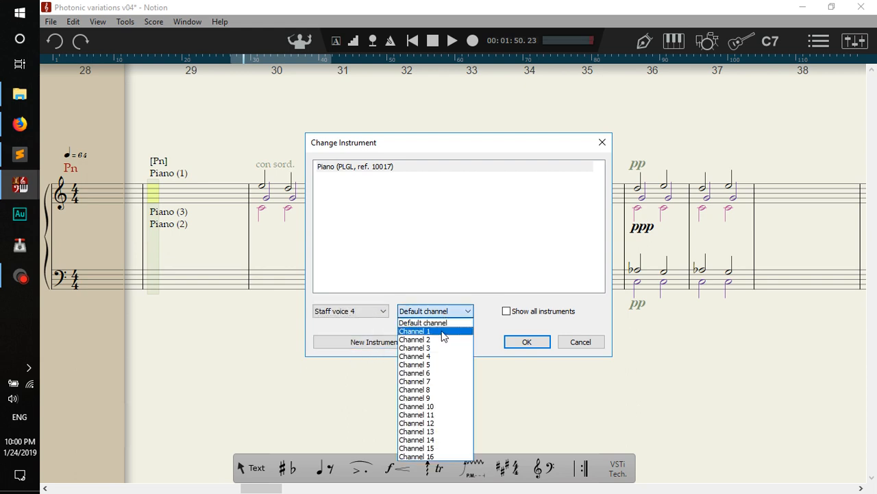
pyautogui.click(441, 356)
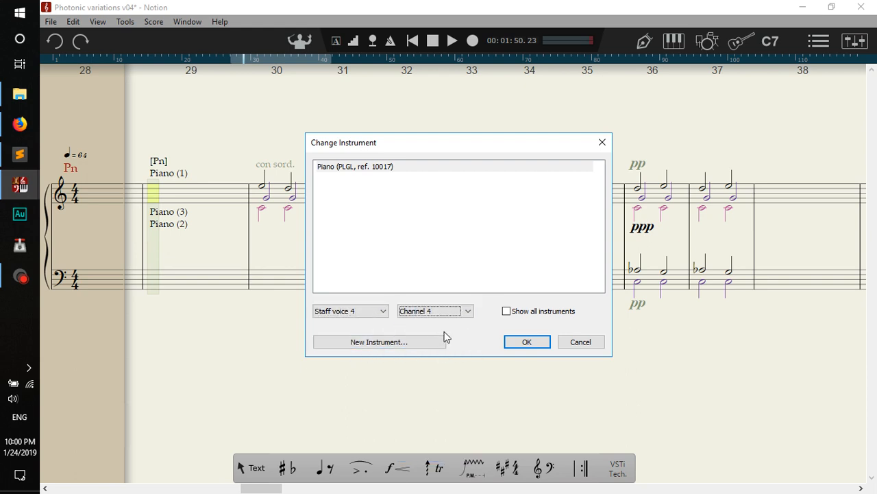
pyautogui.click(527, 341)
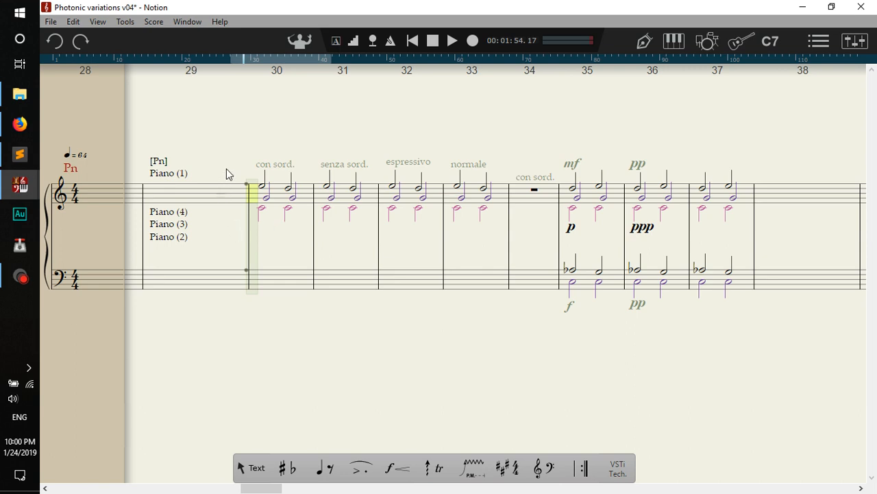
# Step: Switch to Firefox, view the download options of the notion-rules GitHub repository, and return to the score in Notion
pyautogui.hotkey('alt', 'Tab')
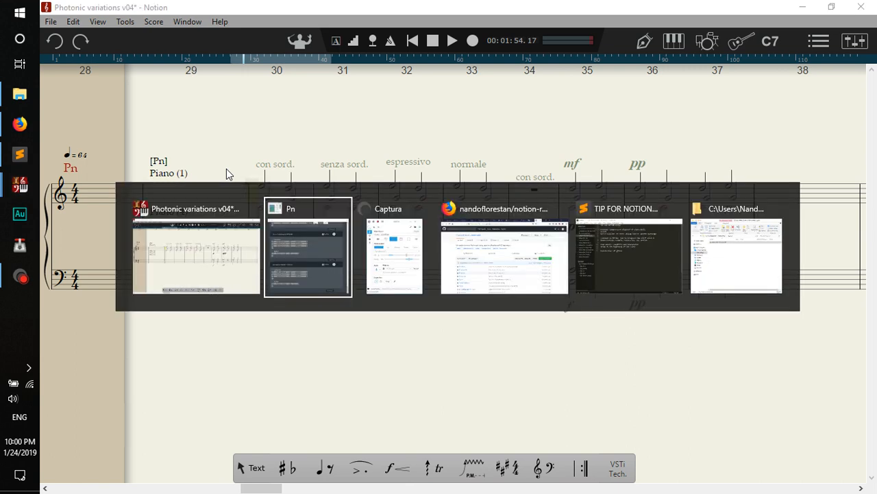
pyautogui.hotkey('alt', 'Tab')
pyautogui.hotkey('alt', 'Tab')
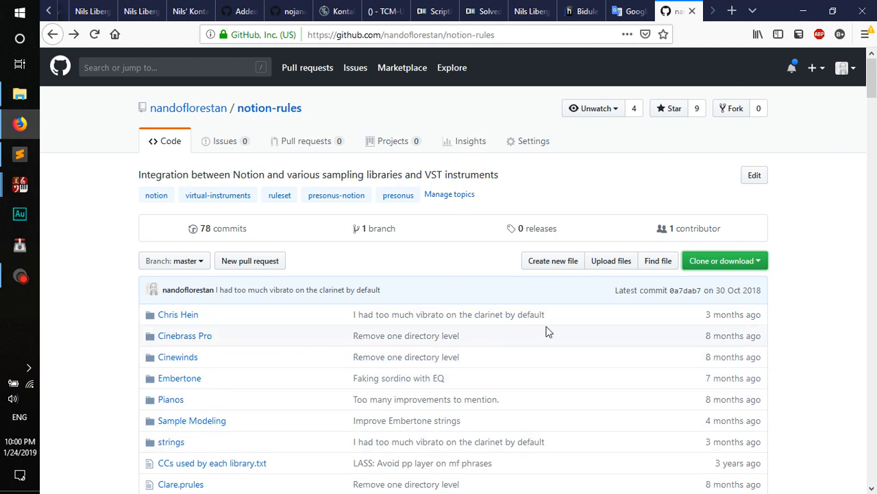
pyautogui.click(736, 263)
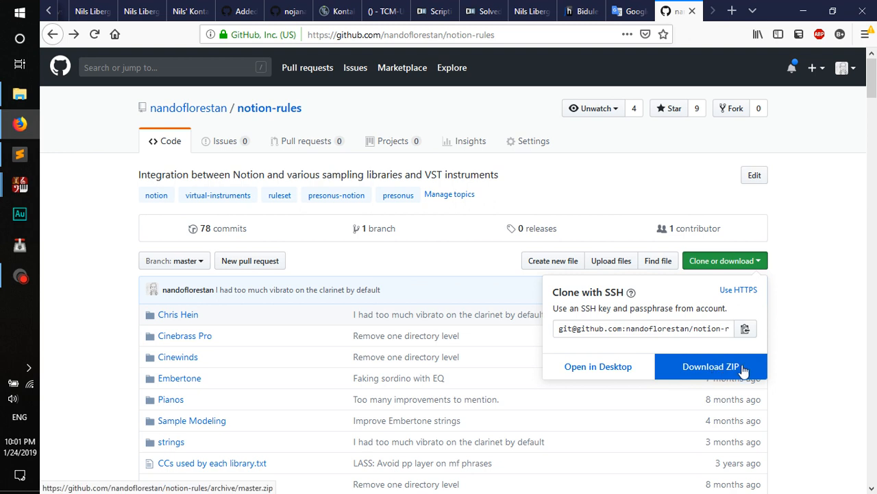
pyautogui.click(808, 268)
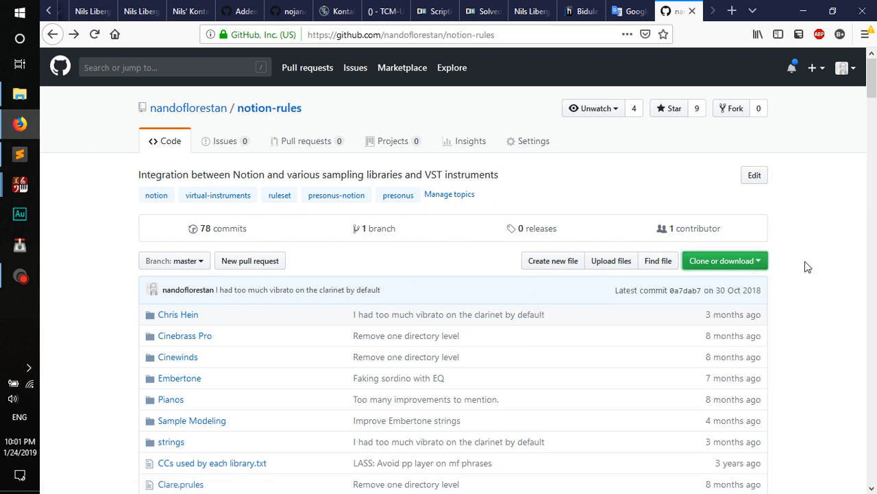
pyautogui.hotkey('alt', 'Tab')
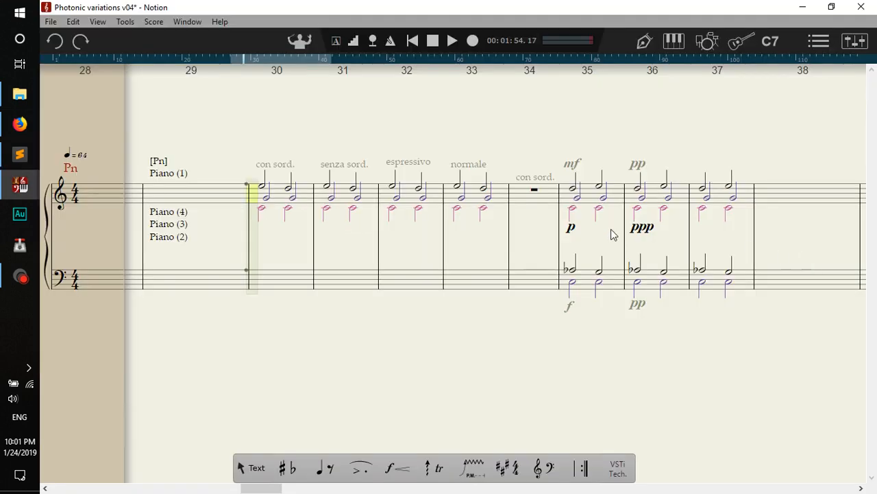